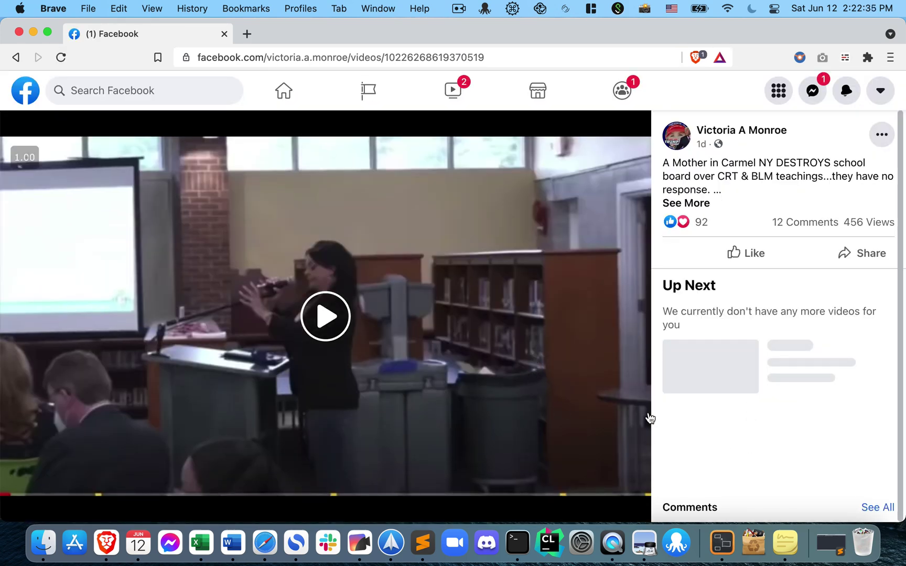
# Step: Inspect the Facebook page, view its Network requests and show the shadow.css request's headers
pyautogui.rightClick(765, 290)
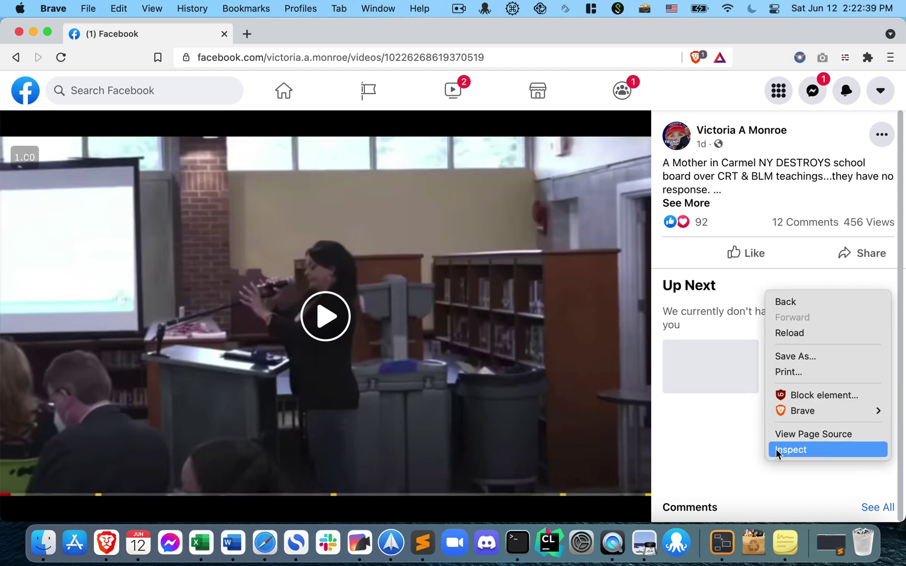
pyautogui.click(799, 455)
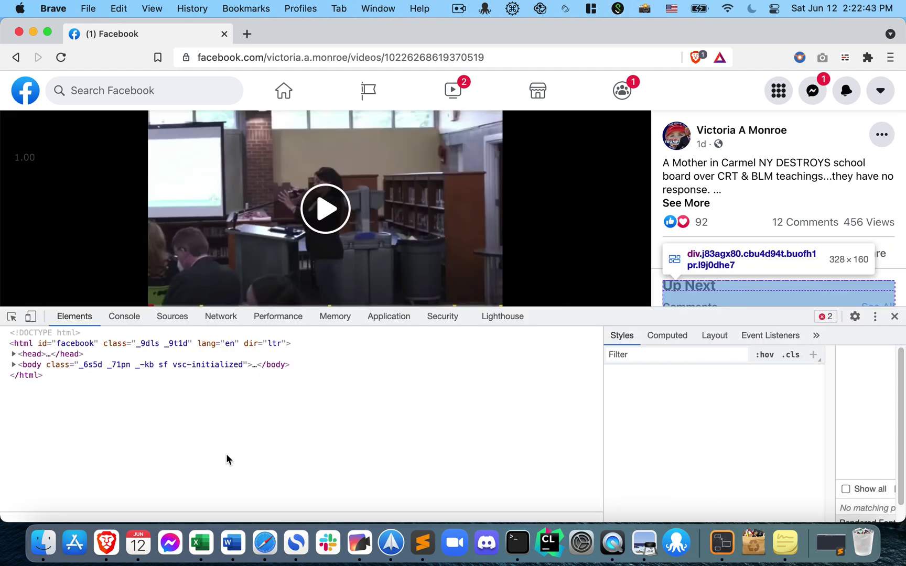
pyautogui.click(218, 321)
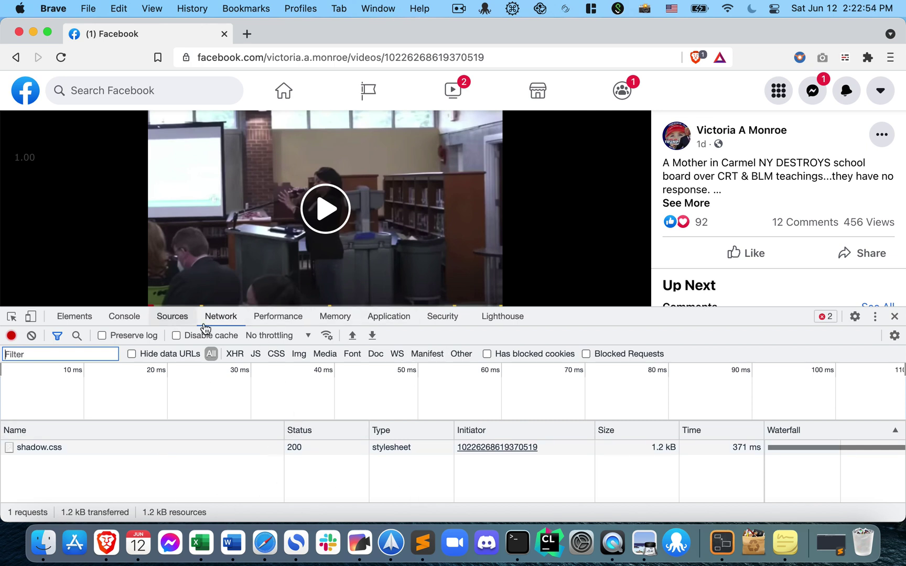
pyautogui.click(138, 451)
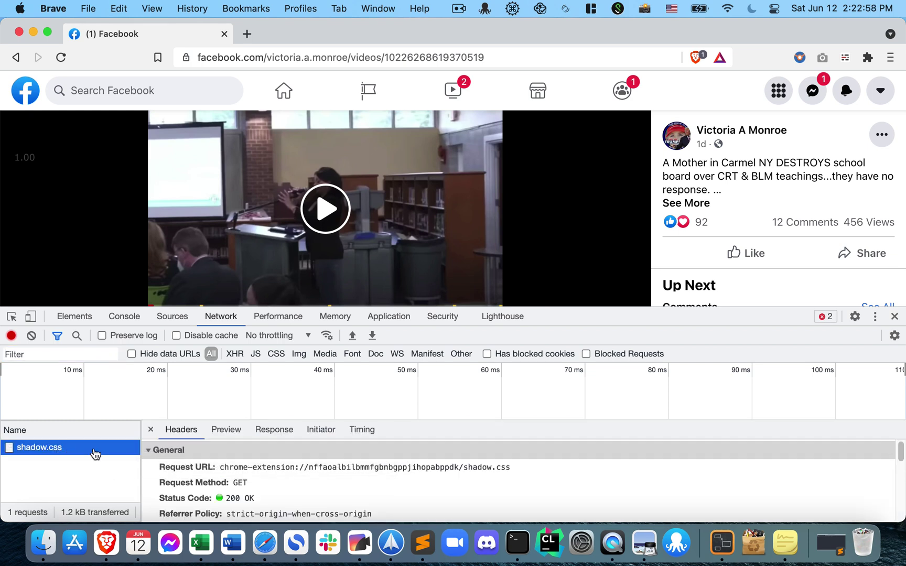
pyautogui.rightClick(76, 449)
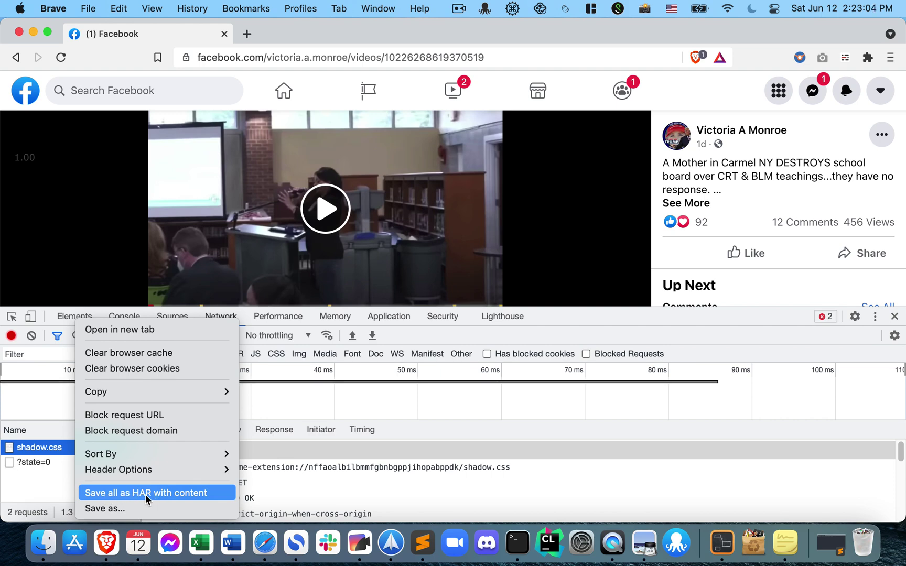
pyautogui.click(126, 495)
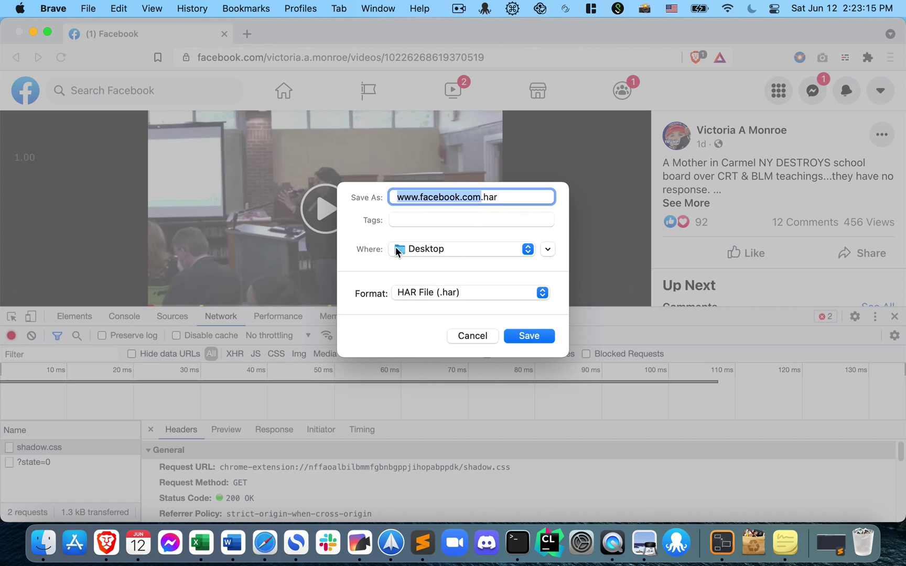
pyautogui.click(526, 338)
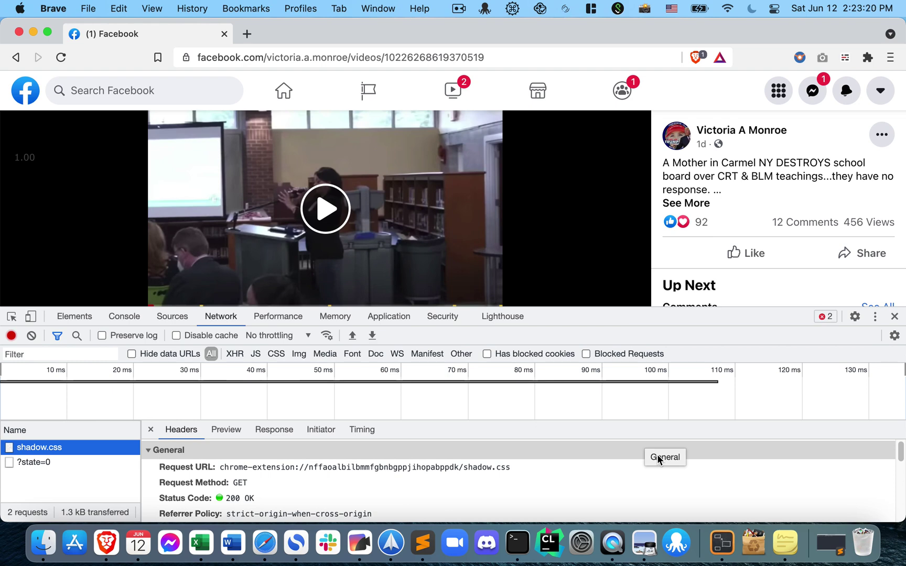
pyautogui.press('super+m')
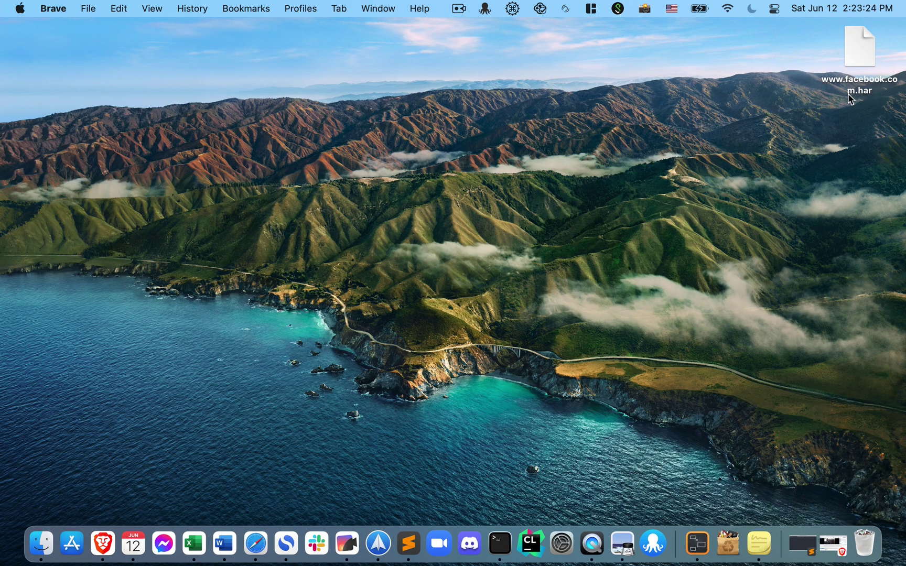
pyautogui.click(857, 59)
pyautogui.moveTo(854, 48); pyautogui.dragTo(408, 546)
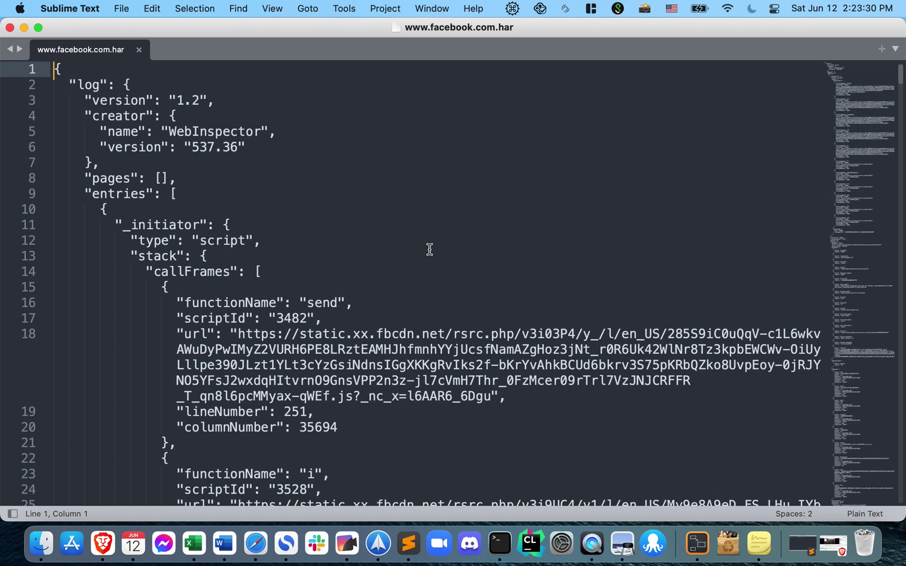
pyautogui.press('super+f')
pyautogui.write('cookie')
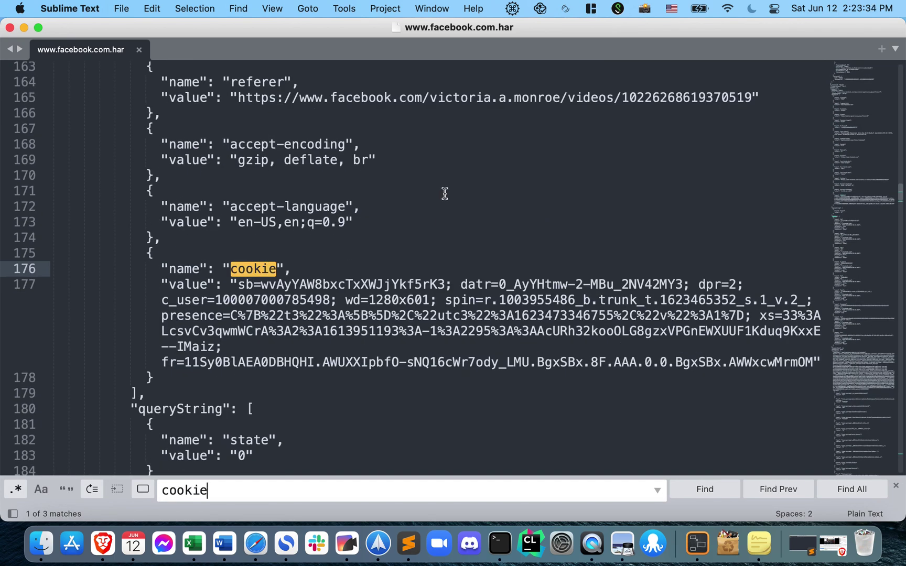
pyautogui.click(234, 270)
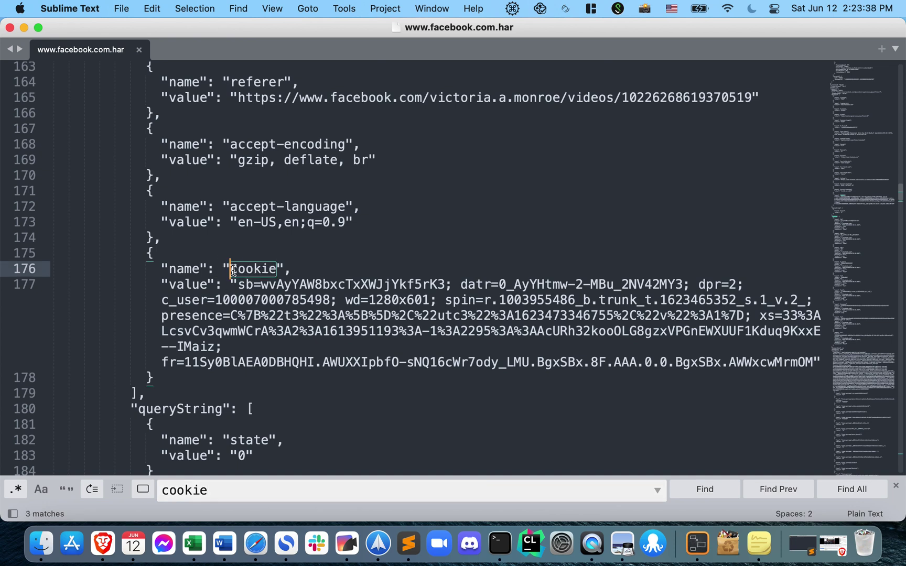
pyautogui.click(314, 300)
# Step: Select the full cookie value from sb= to the end and copy it
pyautogui.moveTo(237, 284); pyautogui.dragTo(814, 362)
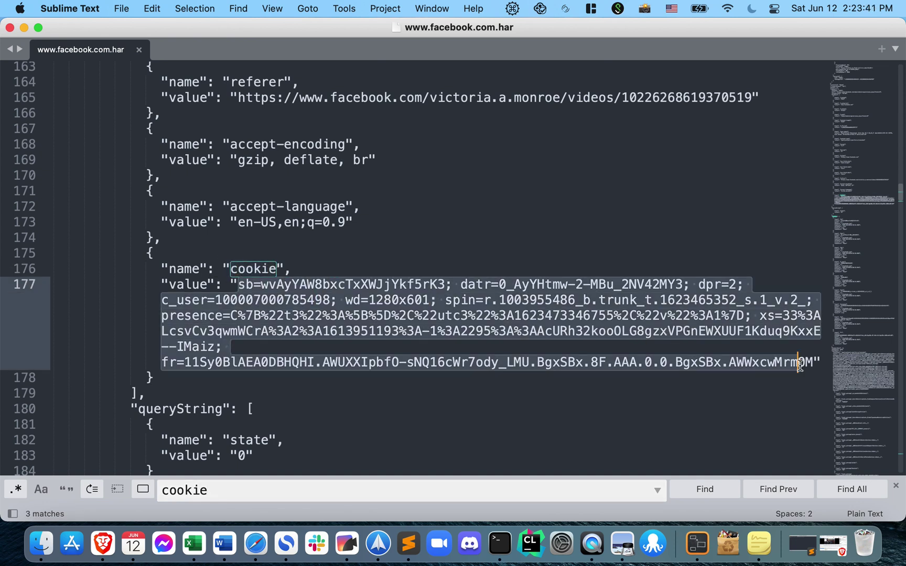
pyautogui.click(652, 364)
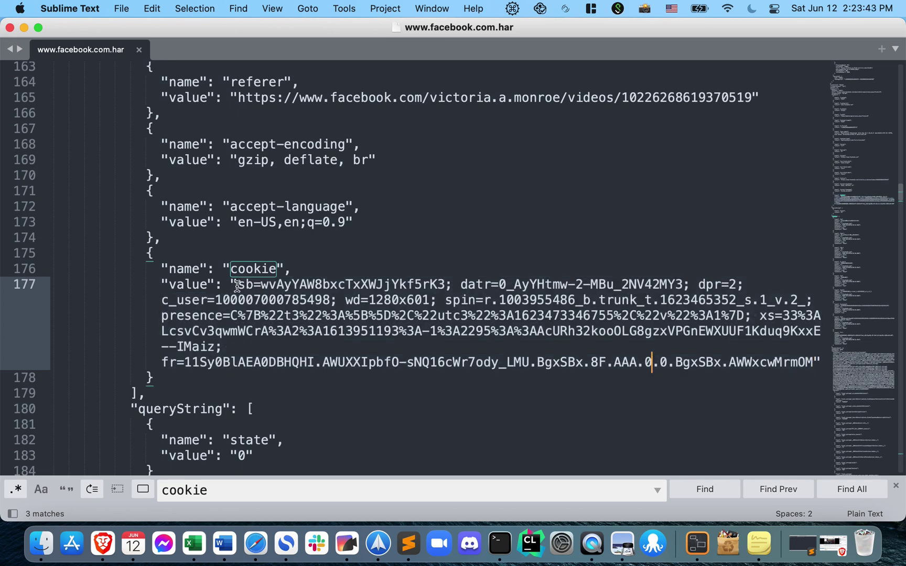
pyautogui.moveTo(237, 284); pyautogui.dragTo(814, 362)
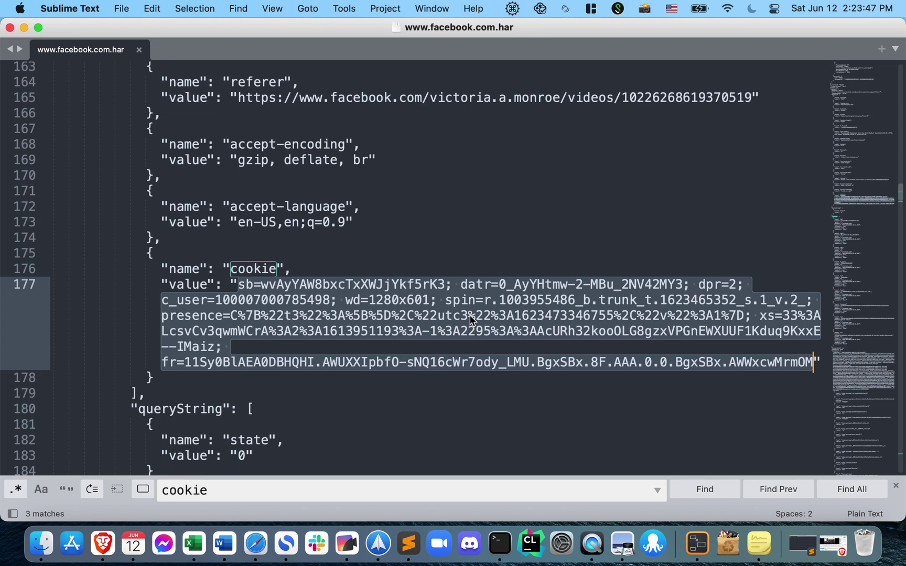
pyautogui.click(398, 316)
pyautogui.moveTo(237, 283); pyautogui.dragTo(814, 362)
pyautogui.click(587, 351)
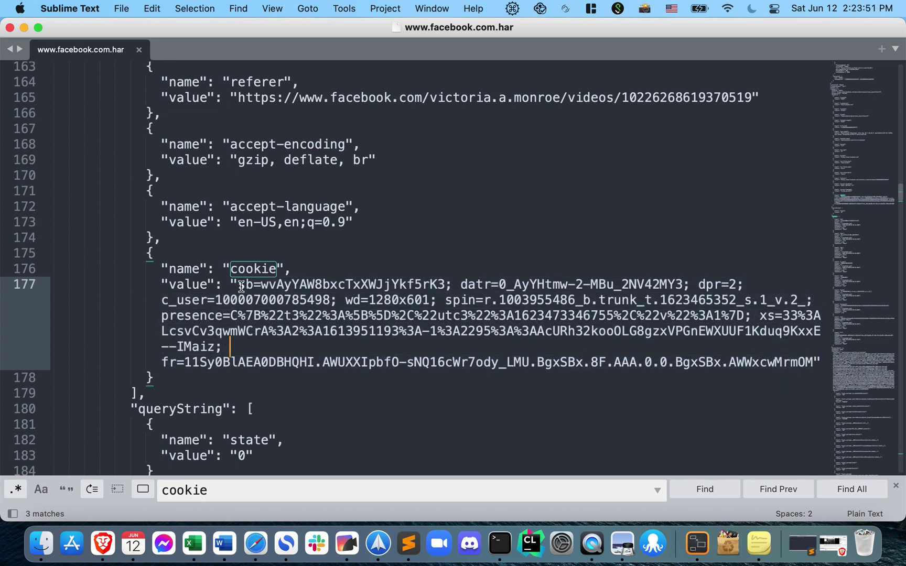
pyautogui.moveTo(238, 285); pyautogui.dragTo(816, 363)
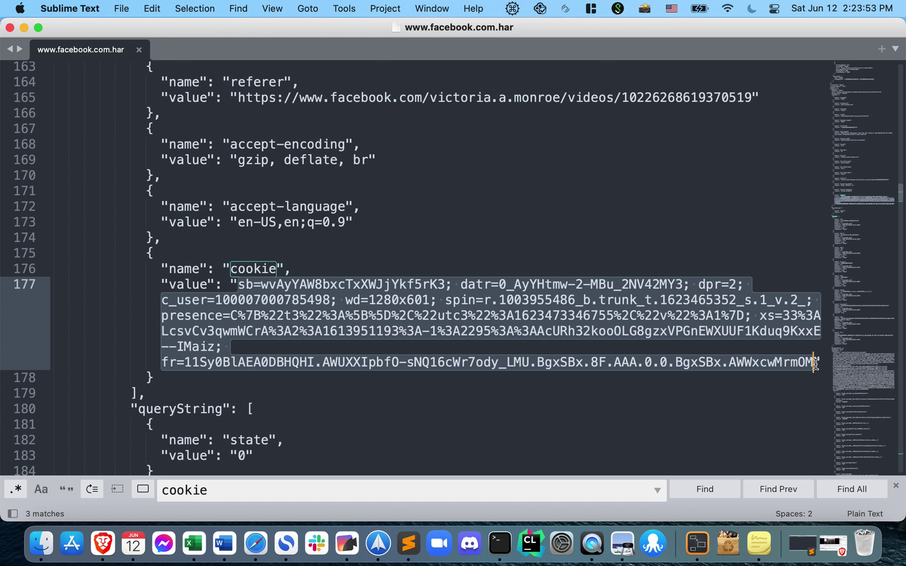
pyautogui.press('cmd+c')
# Step: Review the cookie value, re-marking parts of it after copying
pyautogui.rightClick(290, 300)
pyautogui.click(281, 342)
pyautogui.click(253, 285)
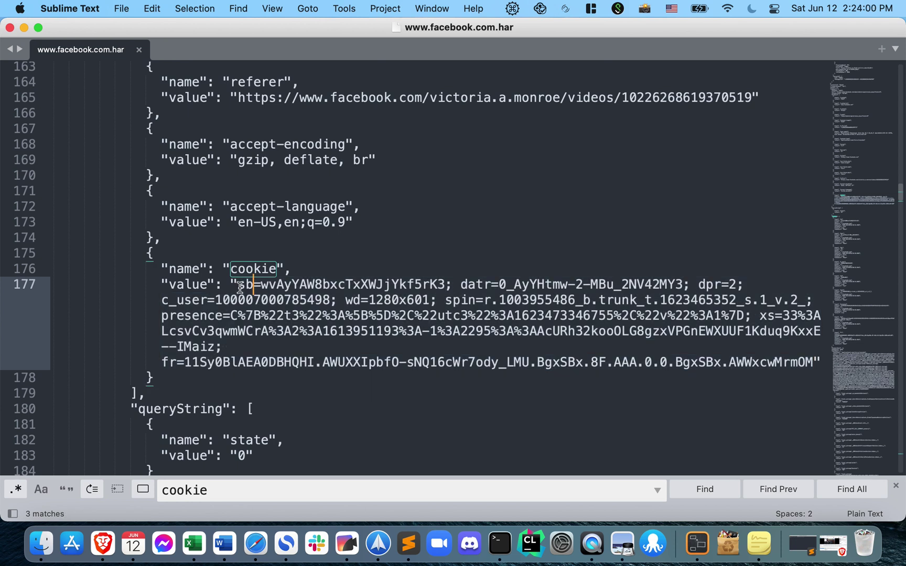
pyautogui.moveTo(239, 286); pyautogui.dragTo(252, 289)
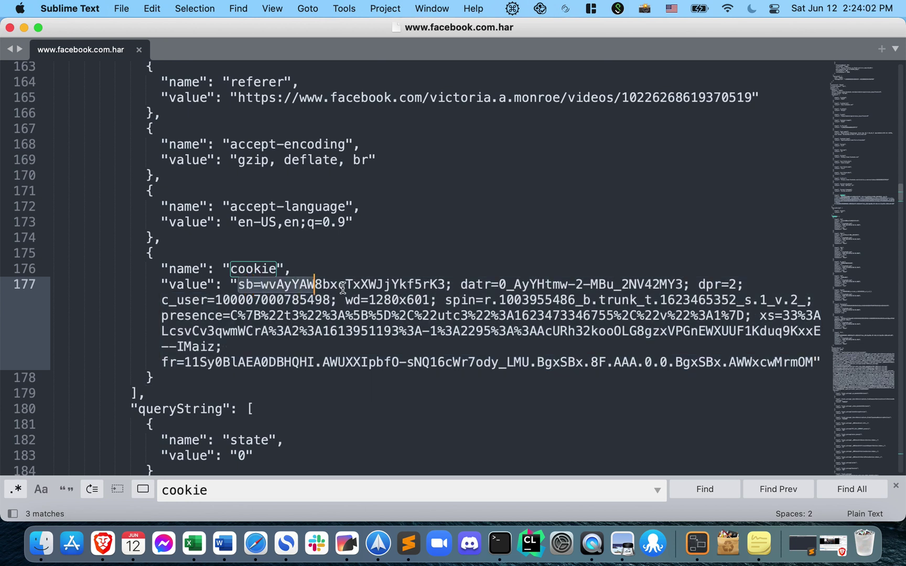
pyautogui.moveTo(253, 288); pyautogui.dragTo(485, 288)
pyautogui.click(423, 342)
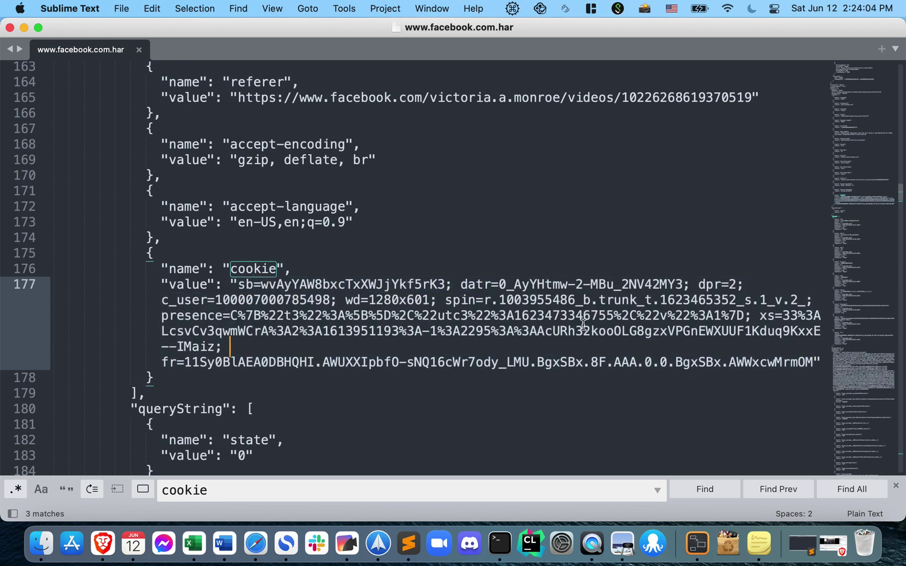
# Step: Return to the youtube-dl command note and point out the youtube-dl and placeholder parts
pyautogui.click(802, 545)
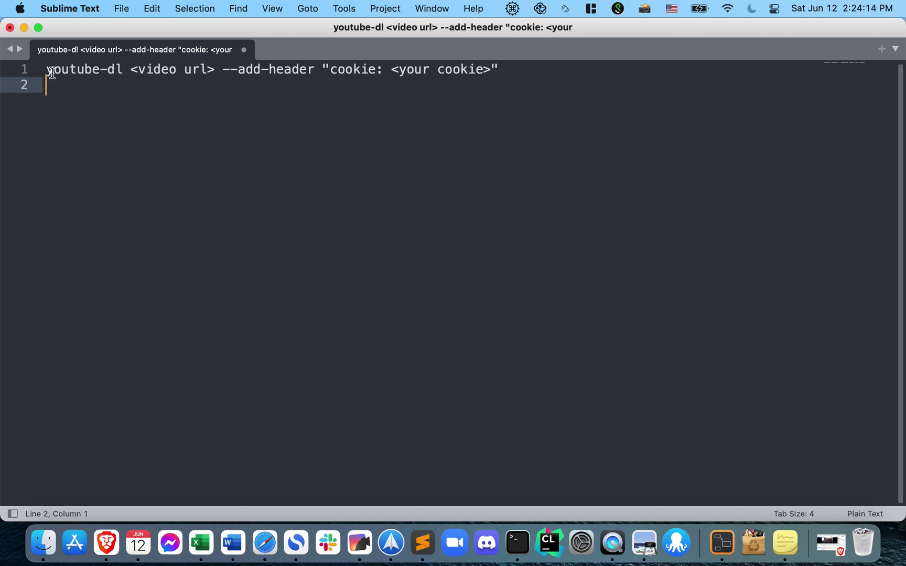
pyautogui.moveTo(121, 74); pyautogui.dragTo(46, 71)
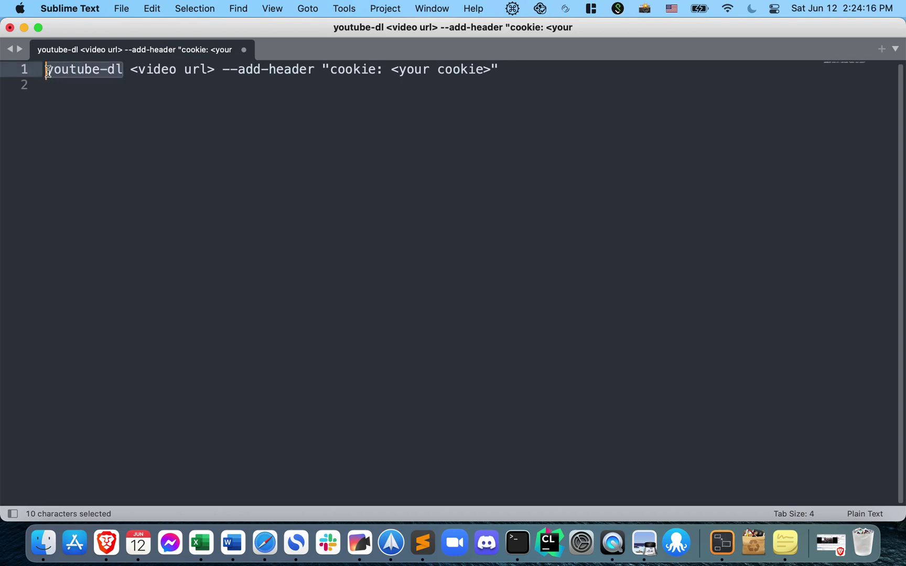
pyautogui.click(259, 172)
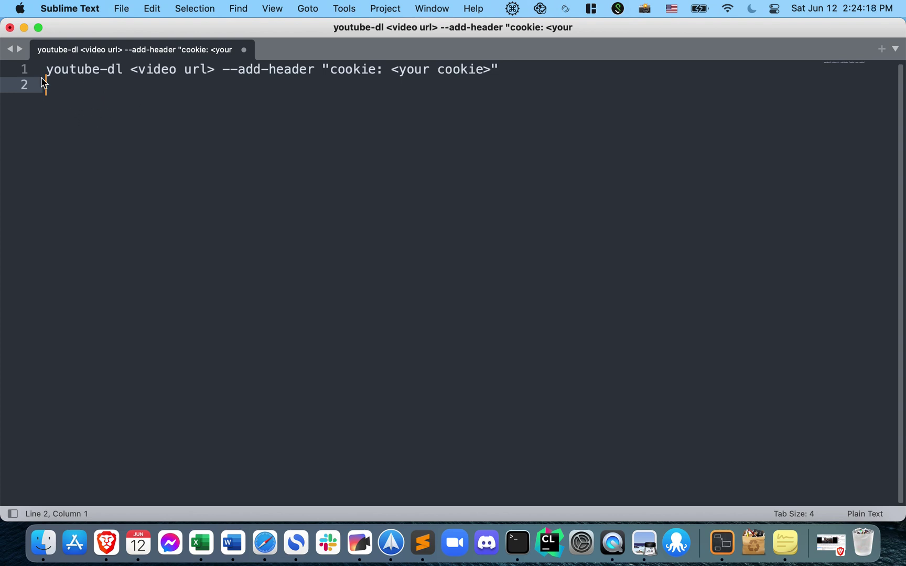
pyautogui.press('Return')
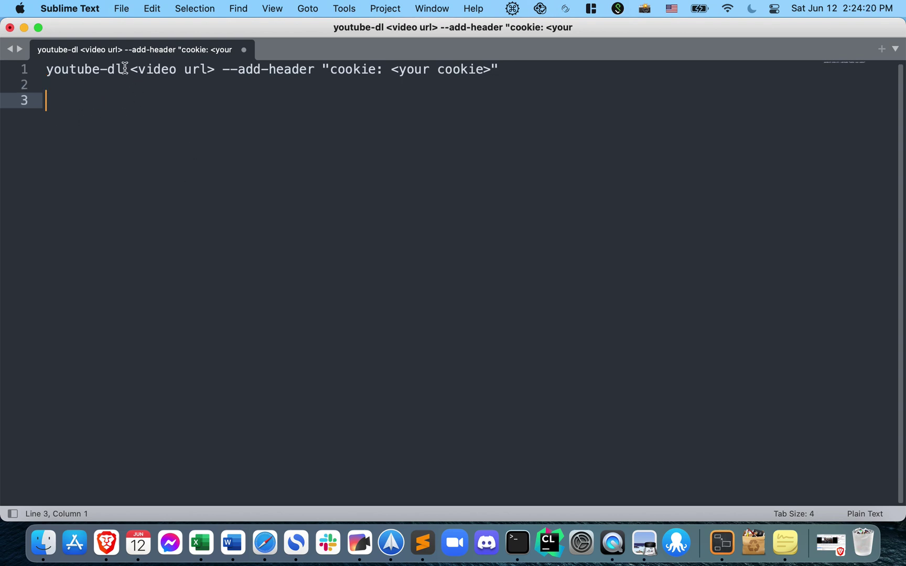
pyautogui.moveTo(125, 69); pyautogui.dragTo(45, 69)
pyautogui.click(142, 114)
pyautogui.click(120, 64)
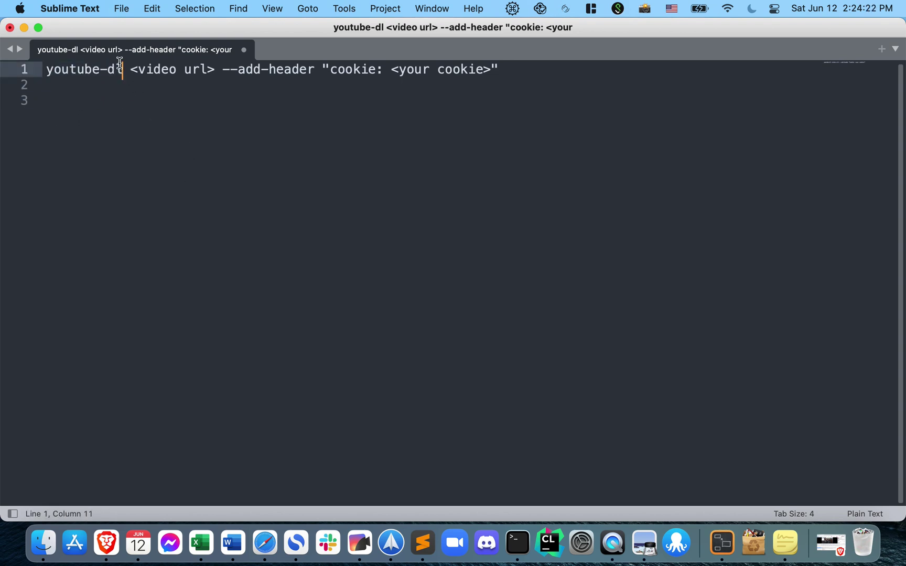
pyautogui.moveTo(120, 64); pyautogui.dragTo(30, 68)
pyautogui.click(240, 154)
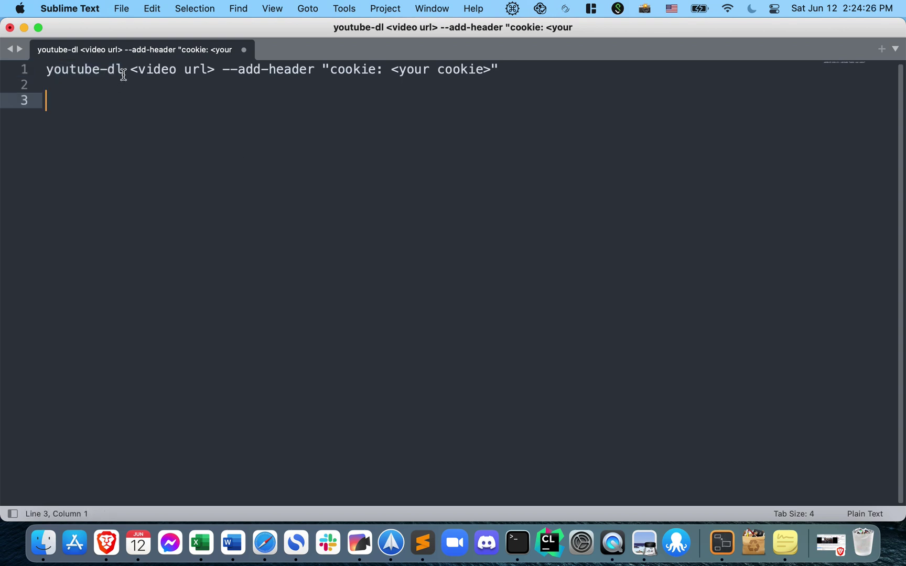
pyautogui.moveTo(124, 75); pyautogui.dragTo(46, 69)
pyautogui.click(211, 124)
# Step: Replace the <your cookie> placeholder with the copied Facebook cookie string
pyautogui.moveTo(129, 70); pyautogui.dragTo(215, 70)
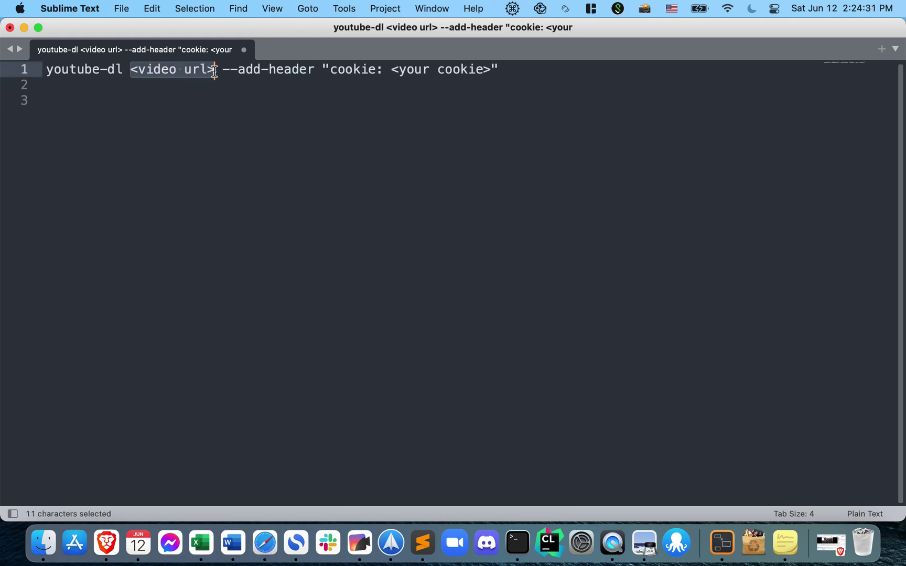
pyautogui.click(399, 73)
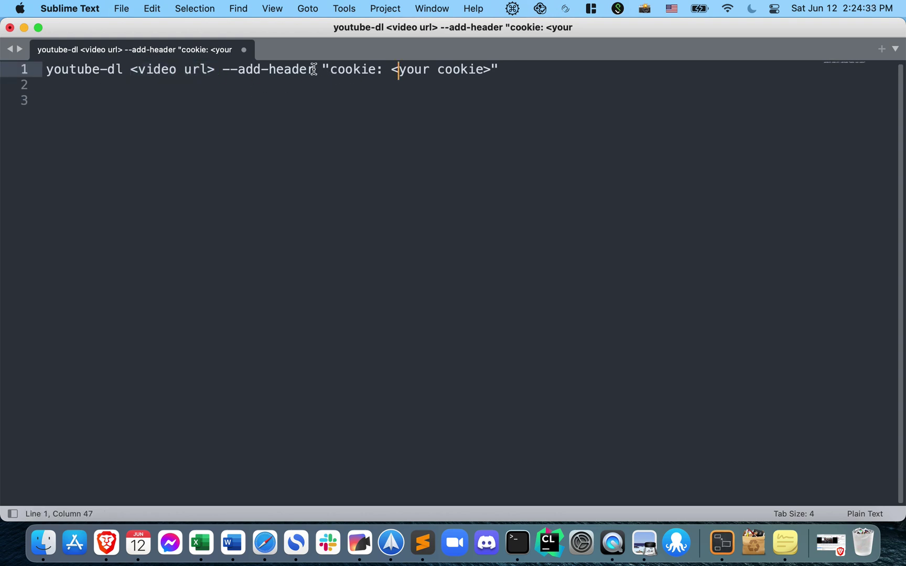
pyautogui.moveTo(492, 70); pyautogui.dragTo(393, 76)
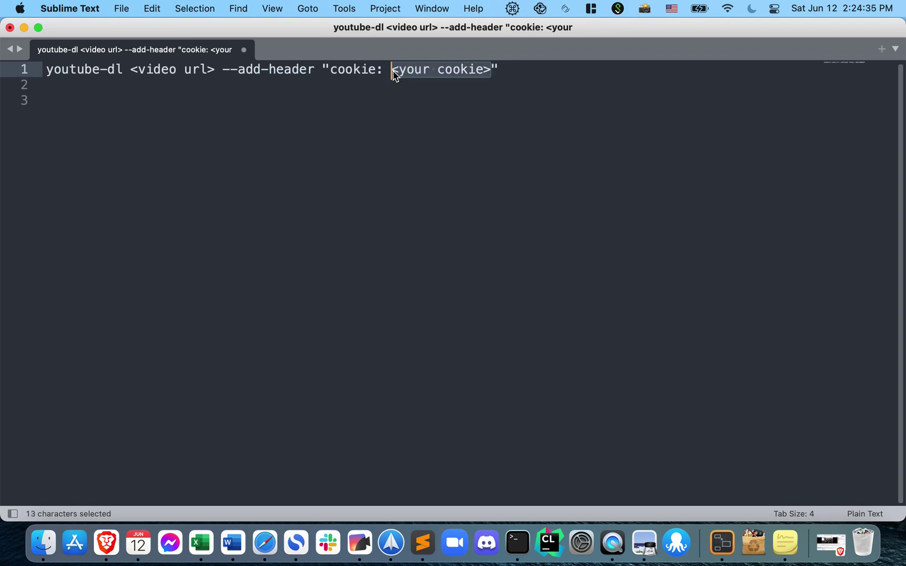
pyautogui.press('super+v')
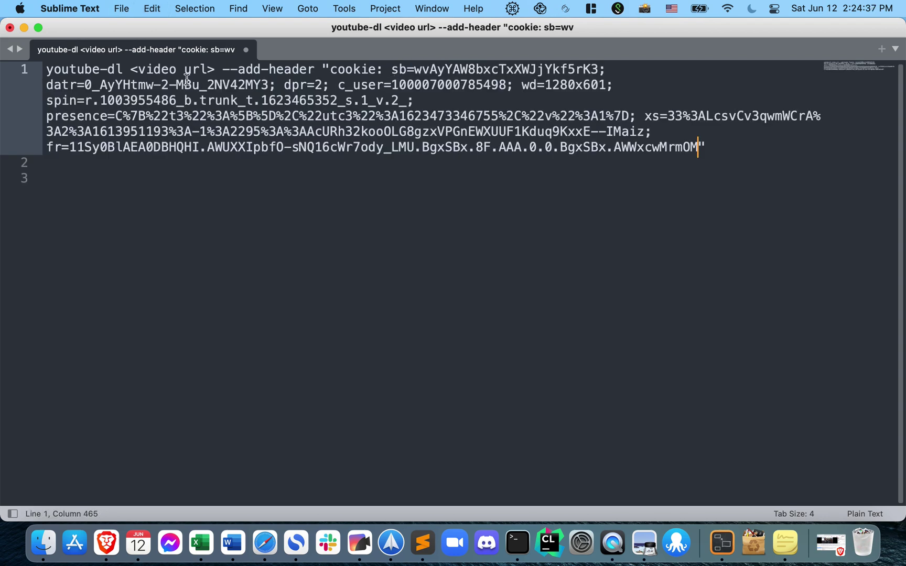
pyautogui.moveTo(224, 71); pyautogui.dragTo(131, 71)
pyautogui.click(276, 147)
# Step: Copy the Facebook video's address from Brave's address bar and hide the browser
pyautogui.click(830, 543)
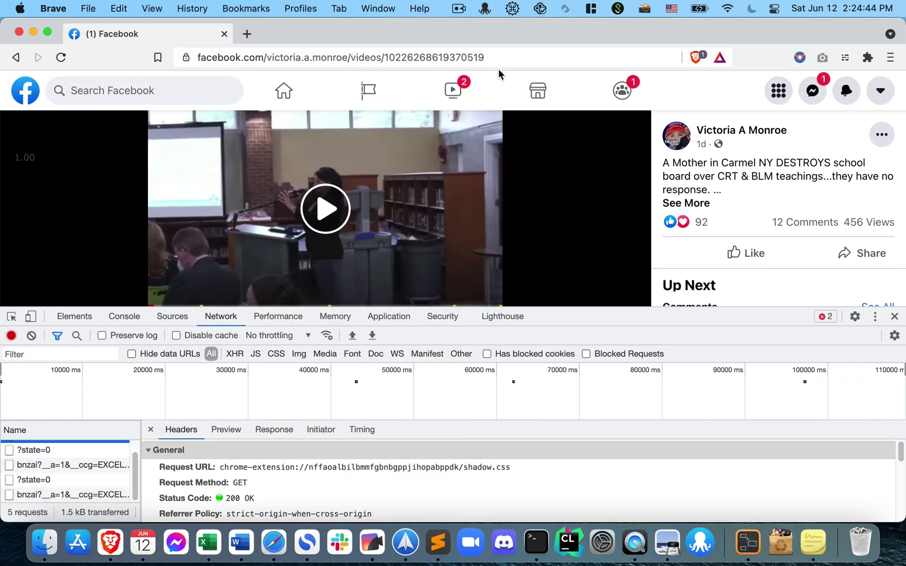
pyautogui.click(522, 59)
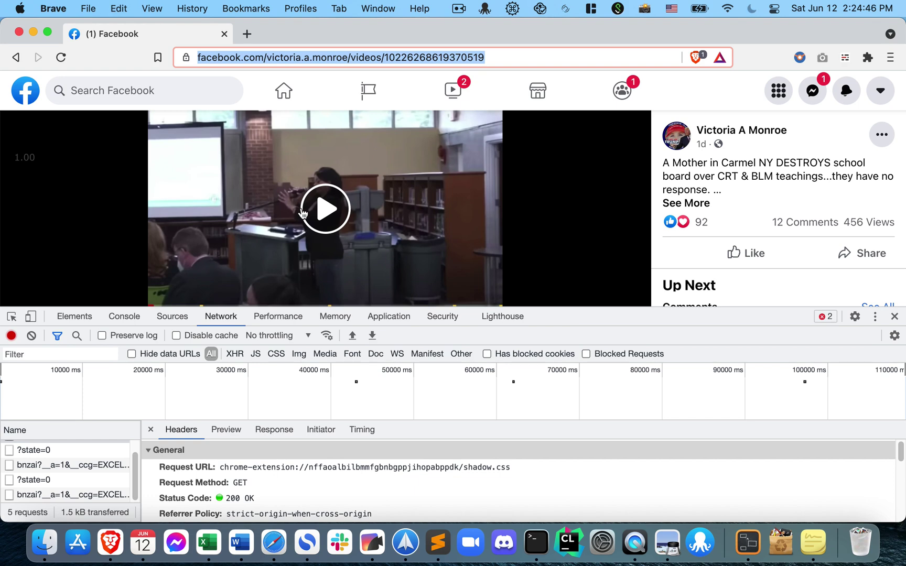
pyautogui.rightClick(319, 59)
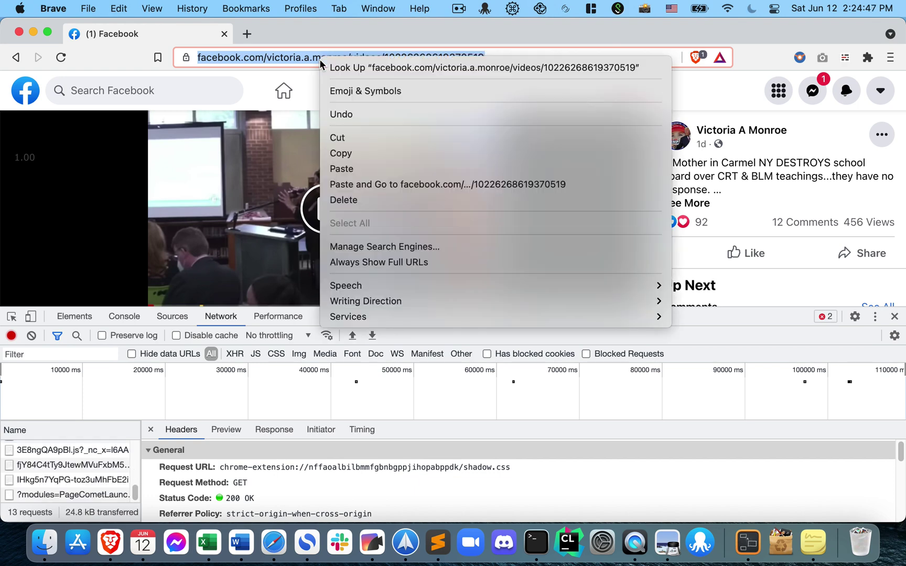
pyautogui.click(383, 155)
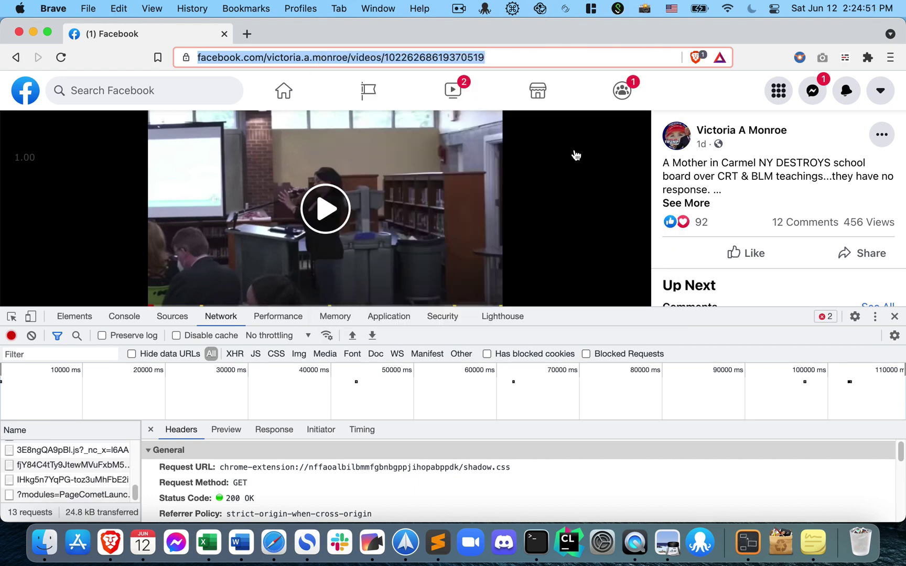
pyautogui.press('super+m')
# Step: Paste the Facebook video address over the <video url> placeholder
pyautogui.click(215, 68)
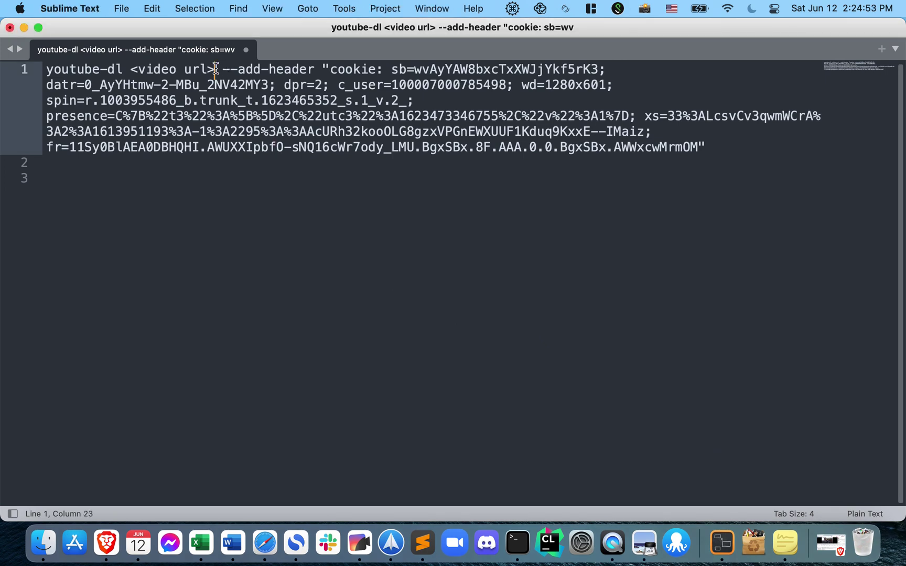
pyautogui.moveTo(215, 69); pyautogui.dragTo(131, 69)
pyautogui.press('super+v')
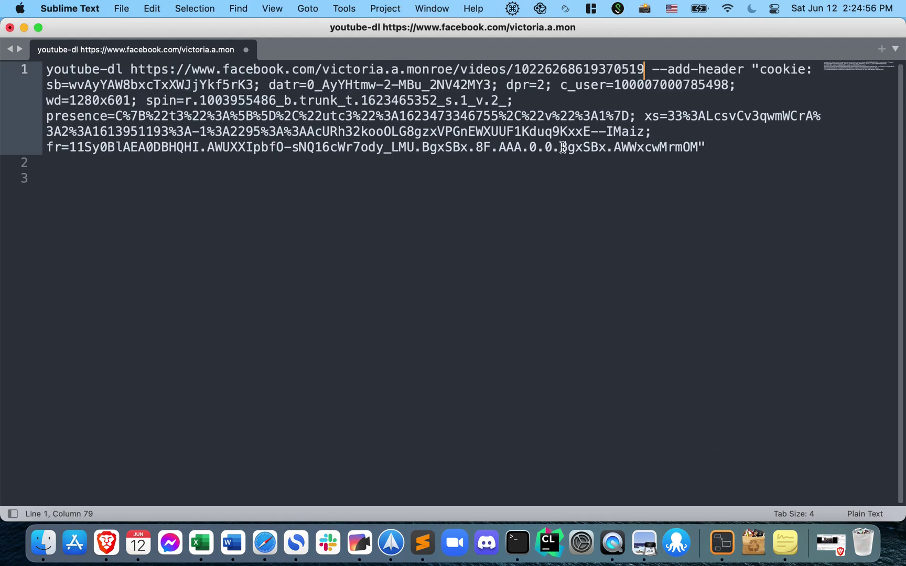
# Step: Copy the finished youtube-dl command and start a Terminal window
pyautogui.moveTo(756, 153); pyautogui.dragTo(46, 69)
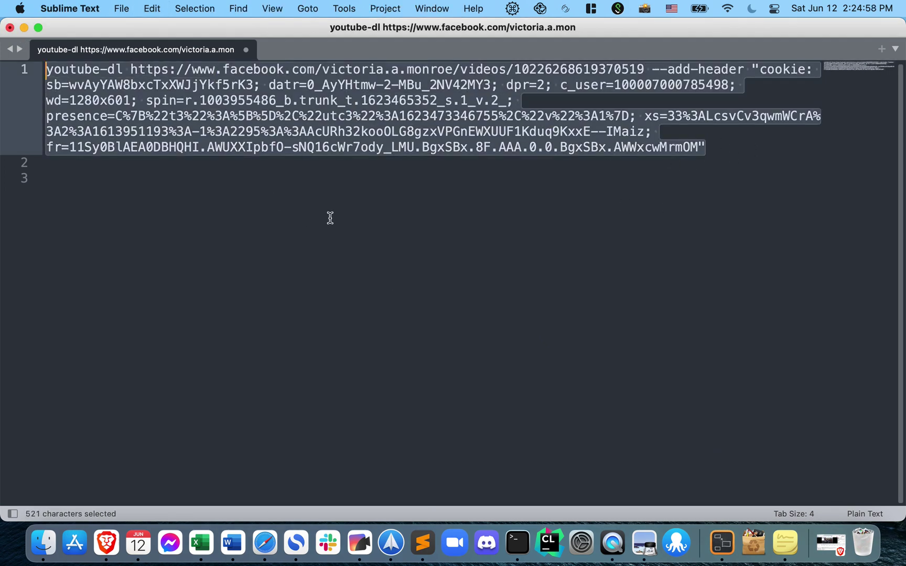
pyautogui.press('super+c')
pyautogui.rightClick(225, 116)
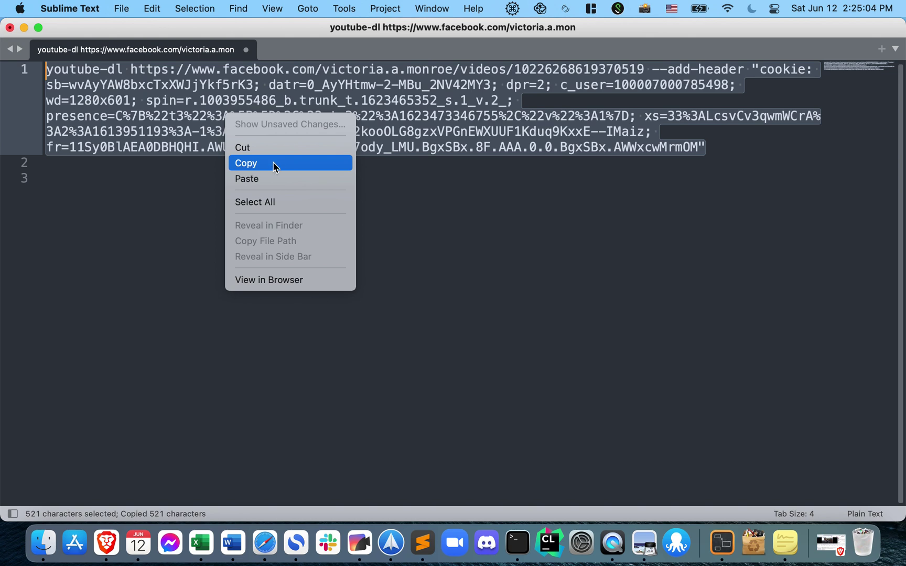
pyautogui.click(144, 170)
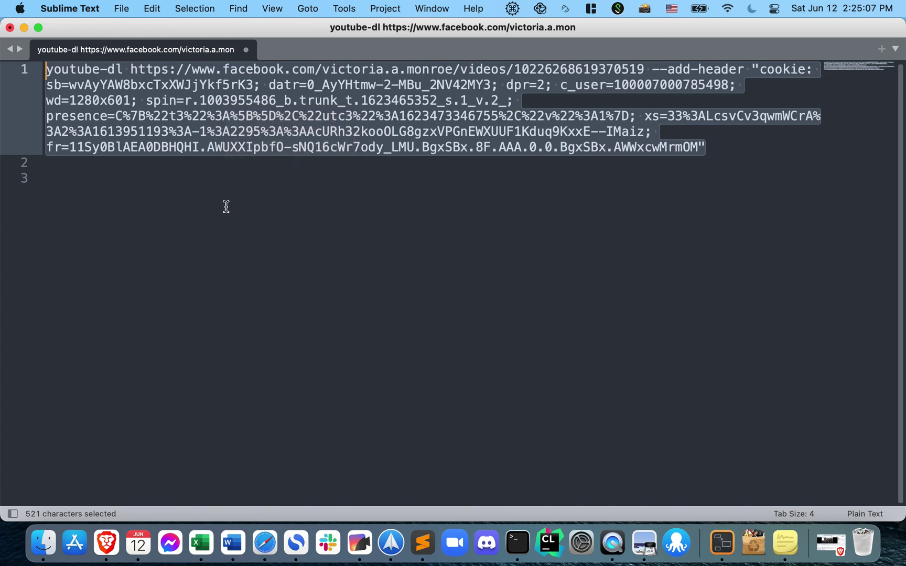
pyautogui.click(692, 179)
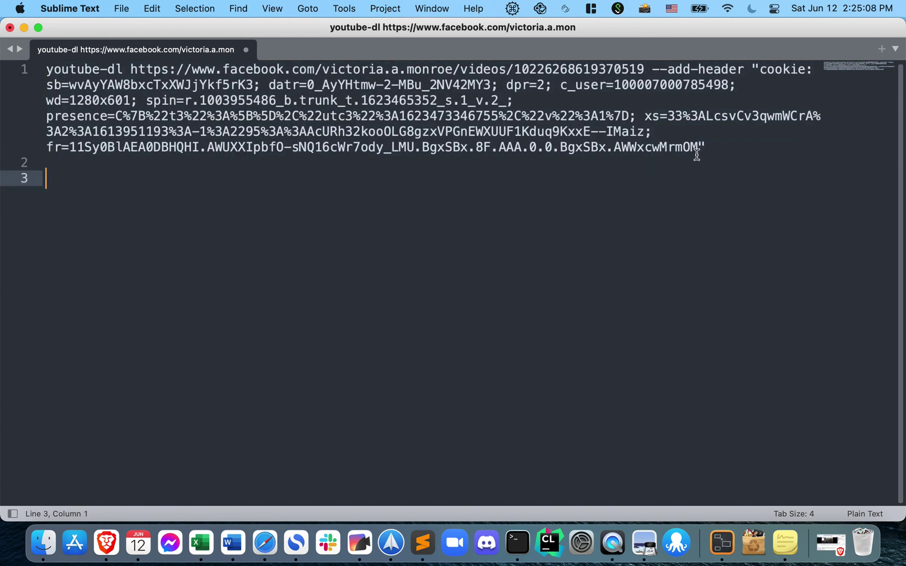
pyautogui.click(524, 547)
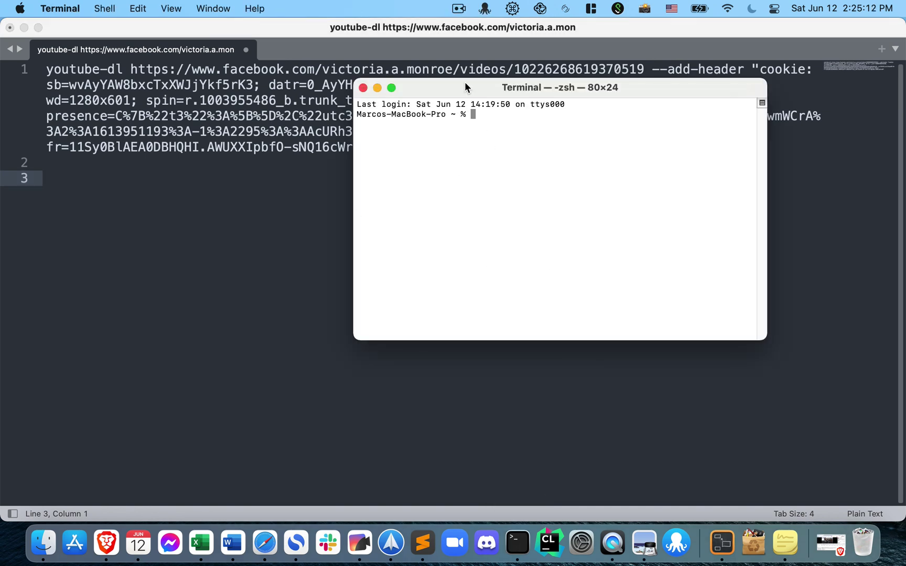
# Step: Enlarge the Terminal window and change into the Desktop folder
pyautogui.moveTo(464, 82)
pyautogui.mouseDown()
pyautogui.moveTo(395, 82)
pyautogui.moveTo(398, 116)
pyautogui.mouseUp()
pyautogui.press('super+plus')
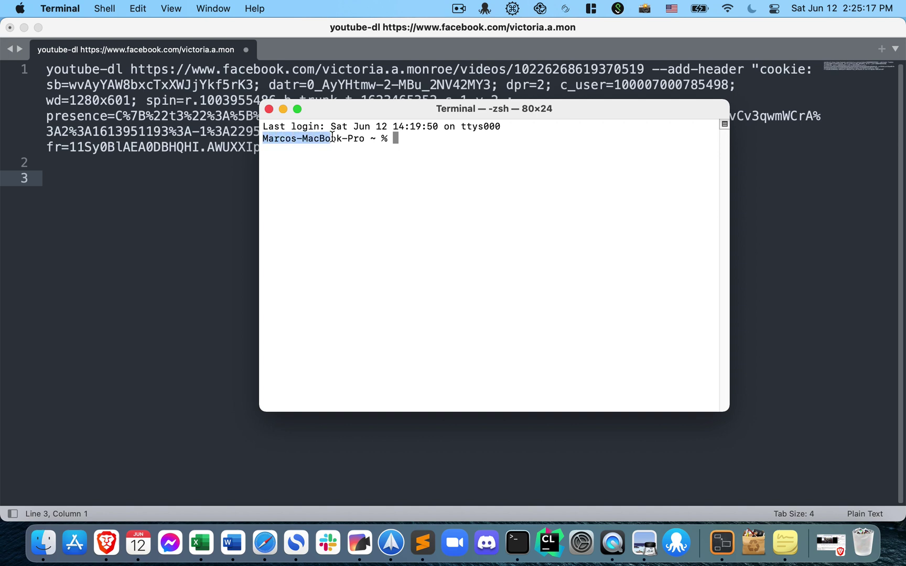
pyautogui.moveTo(264, 142); pyautogui.dragTo(365, 140)
pyautogui.click(458, 178)
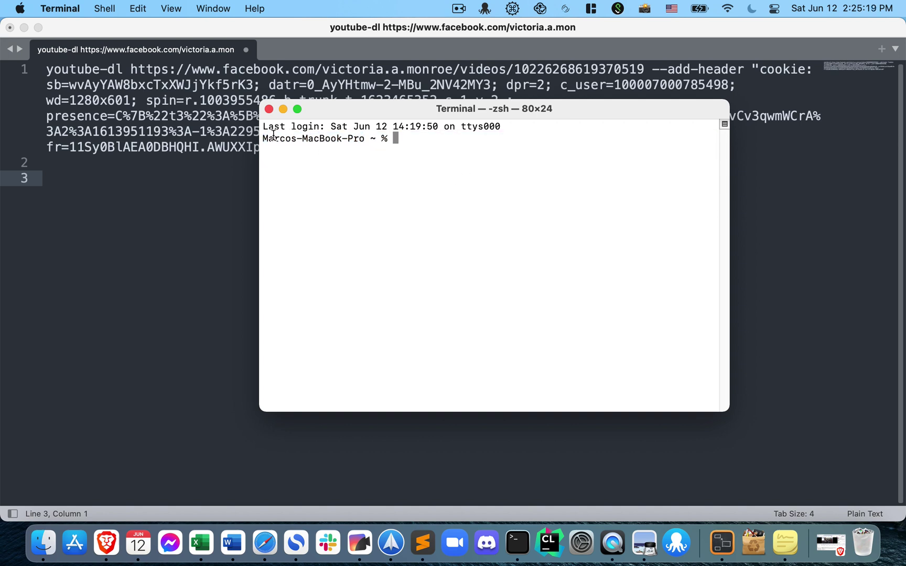
pyautogui.moveTo(273, 134); pyautogui.dragTo(359, 139)
pyautogui.click(368, 141)
pyautogui.write('cd Des')
pyautogui.press('Tab')
pyautogui.press('Return')
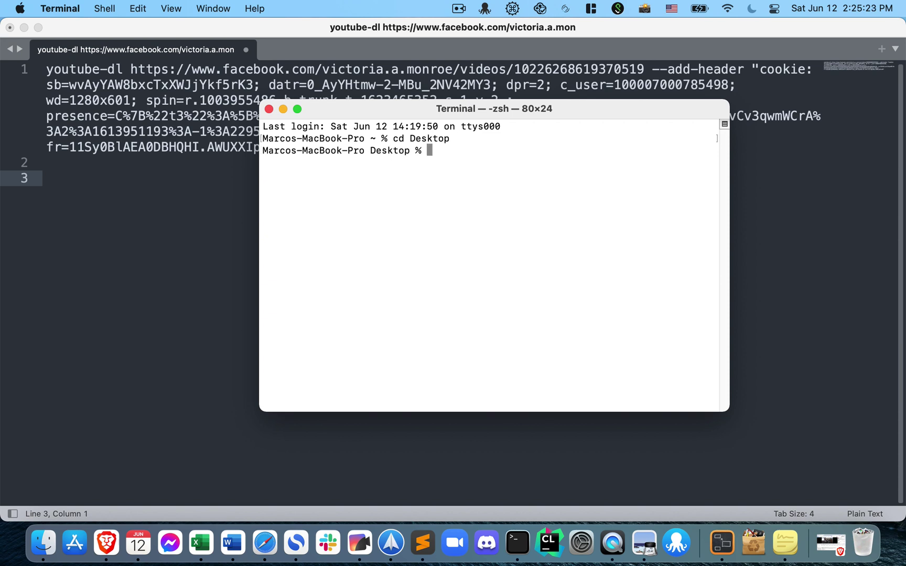
# Step: Run the pasted youtube-dl command to download the video as a merged MKV, then hide Terminal
pyautogui.press('cmd+v')
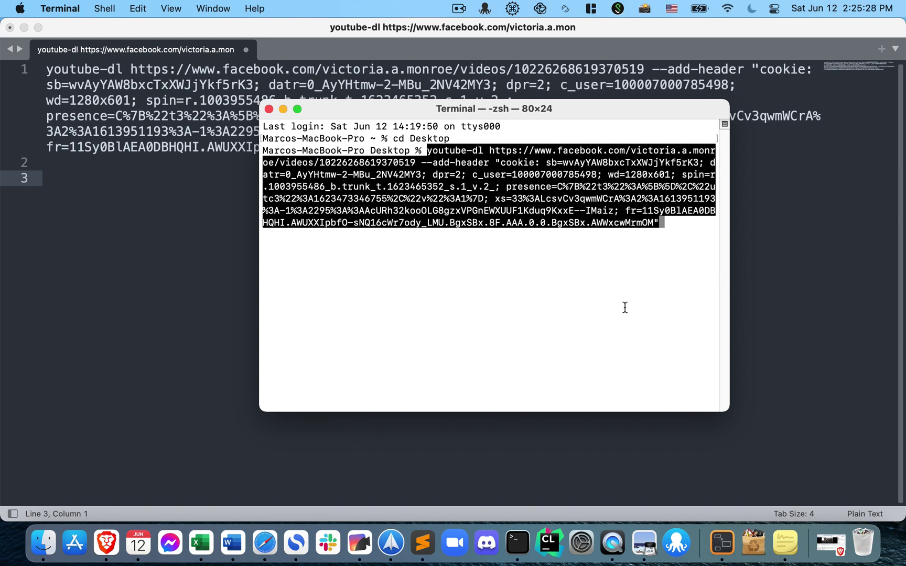
pyautogui.press('Return')
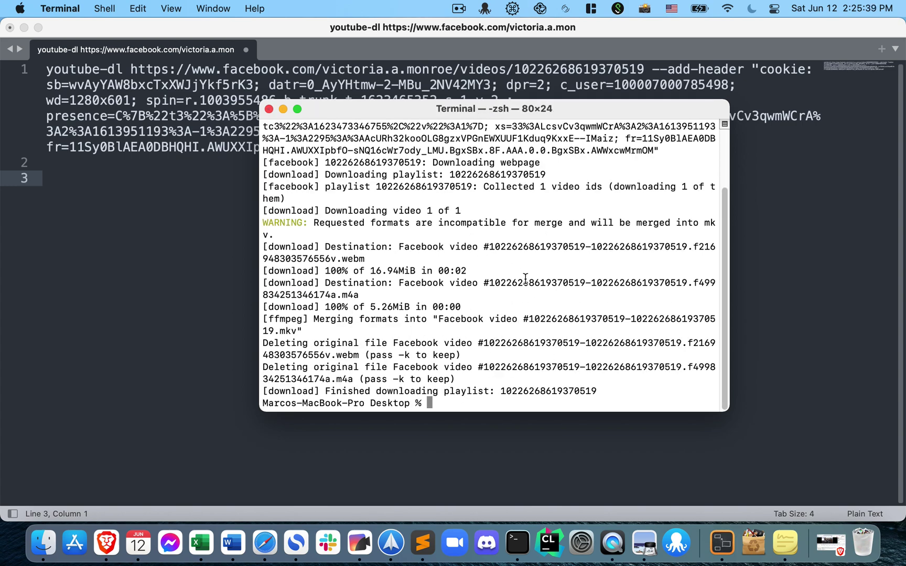
pyautogui.press('super+m')
# Step: Try opening the downloaded MKV on the Desktop, dismiss the media player warning and restore Terminal
pyautogui.press('super+m')
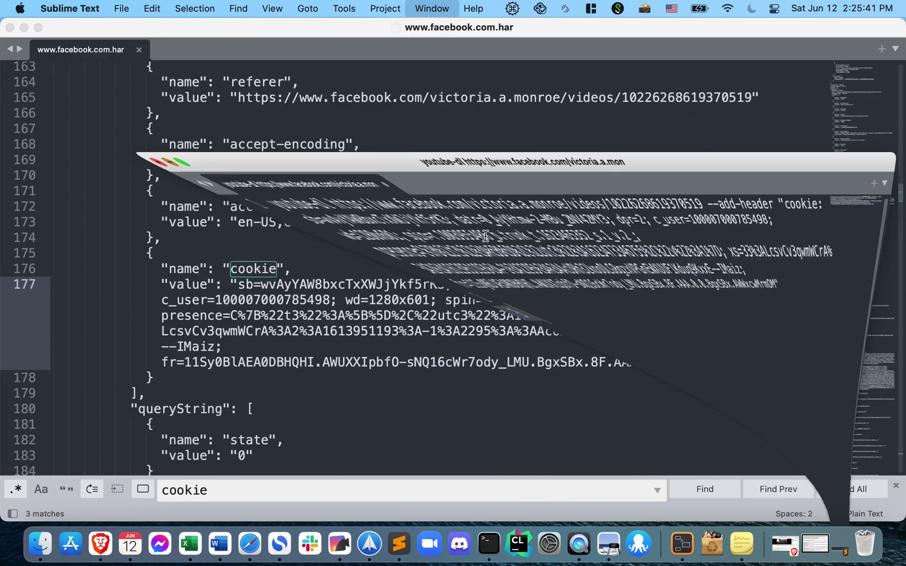
pyautogui.press('super+m')
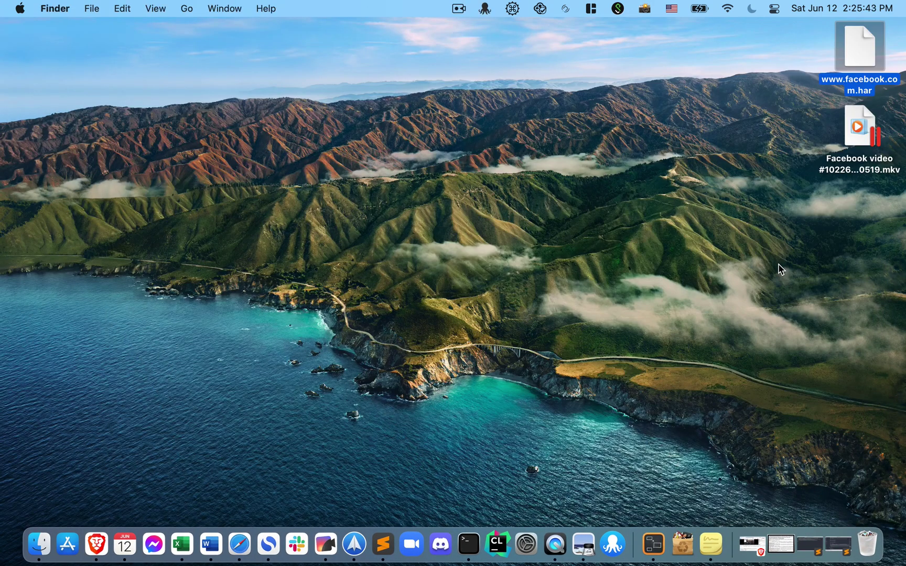
pyautogui.click(865, 135)
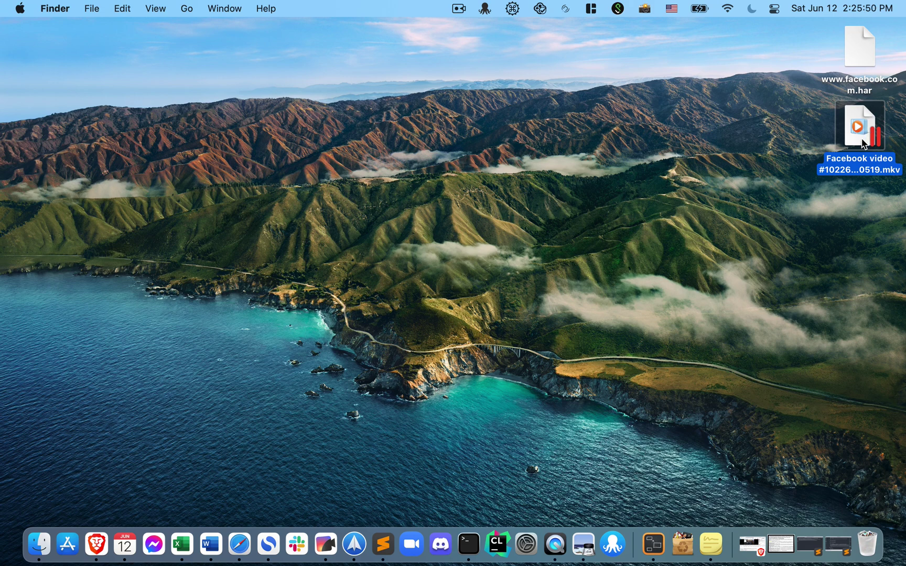
pyautogui.doubleClick(863, 143)
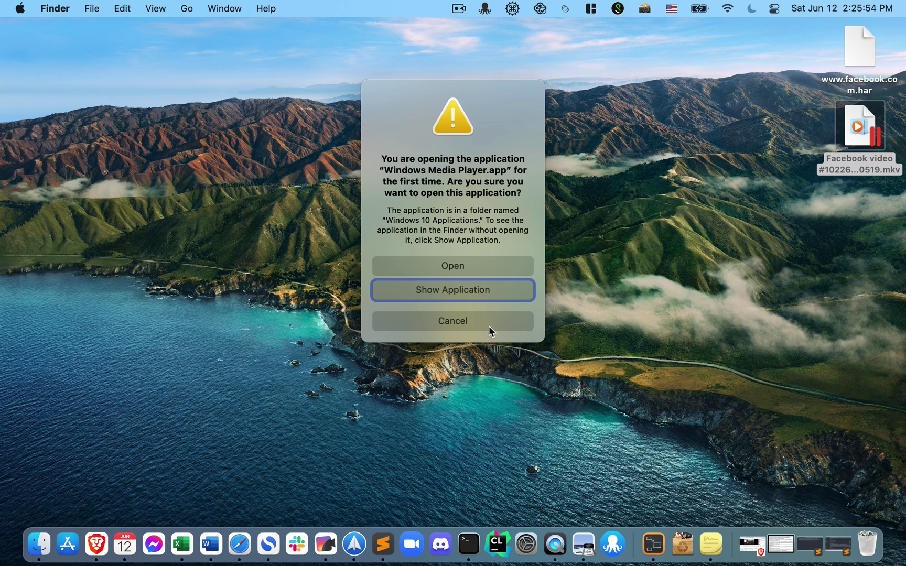
pyautogui.click(489, 326)
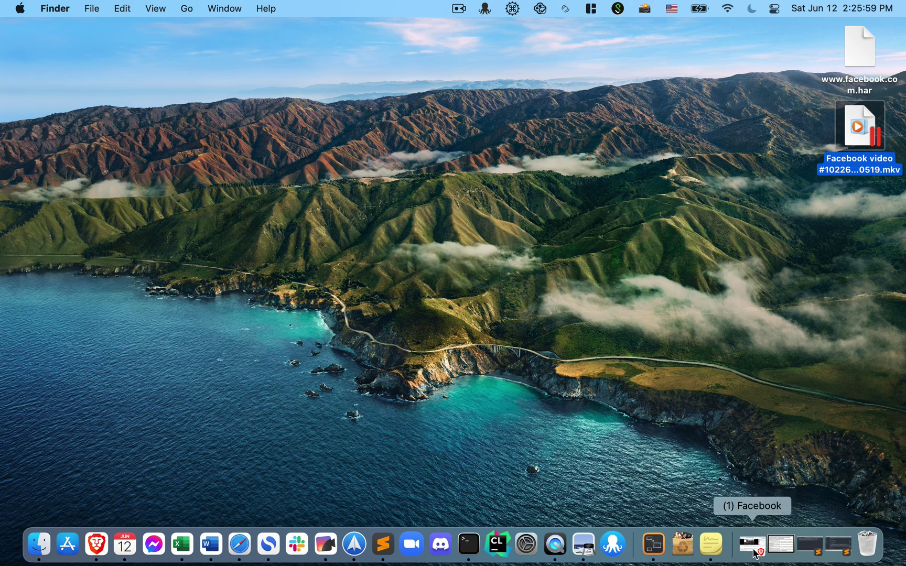
pyautogui.click(808, 561)
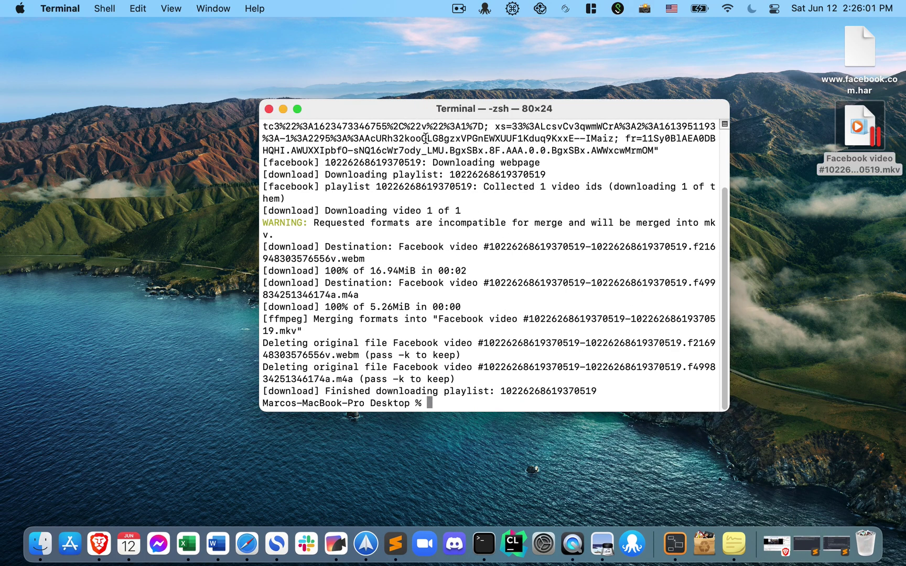
# Step: Rerun the youtube-dl command with -F to list the video's available formats
pyautogui.moveTo(412, 118); pyautogui.dragTo(293, 48)
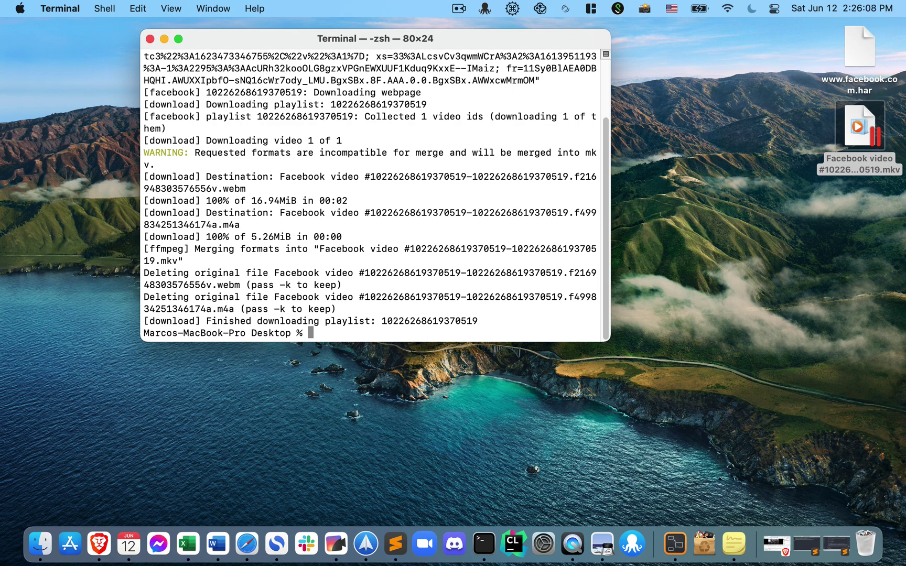
pyautogui.press('Up')
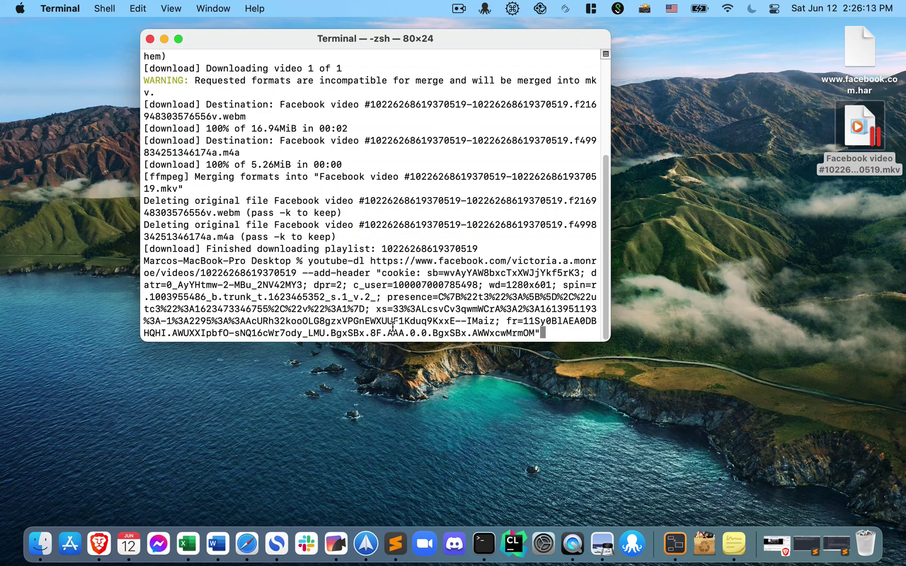
pyautogui.moveTo(611, 343); pyautogui.dragTo(663, 387)
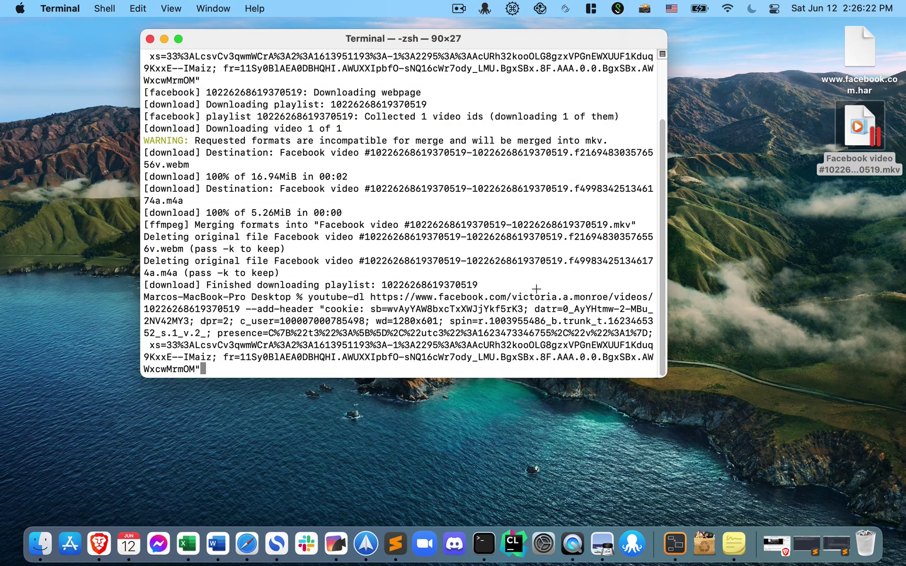
pyautogui.keyDown('alt'); pyautogui.click(372, 296); pyautogui.keyUp('alt')
pyautogui.press('Left')
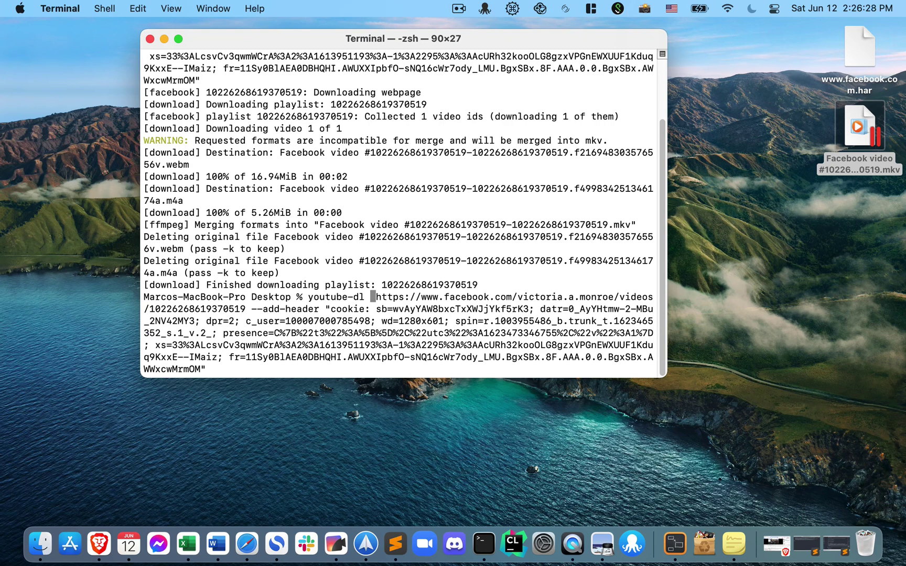
pyautogui.write('-F')
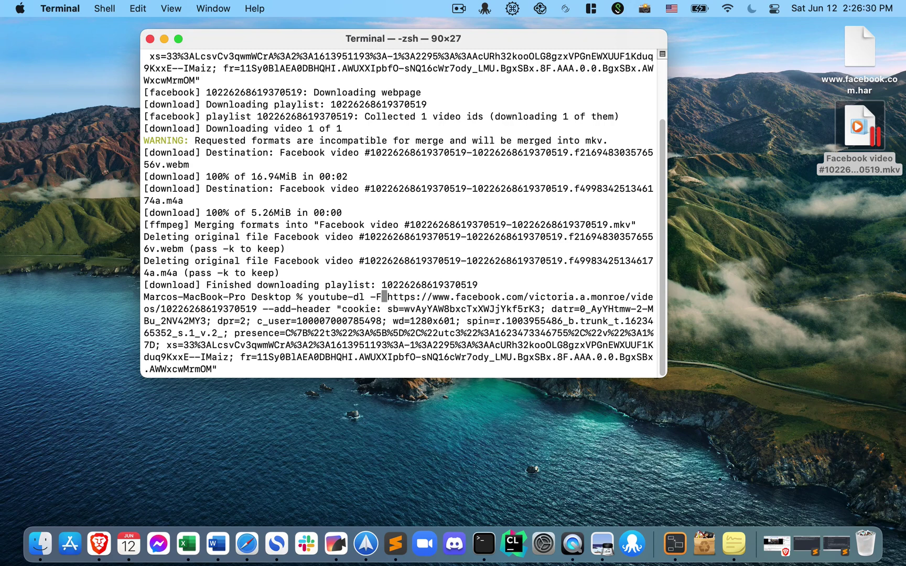
pyautogui.press('Return')
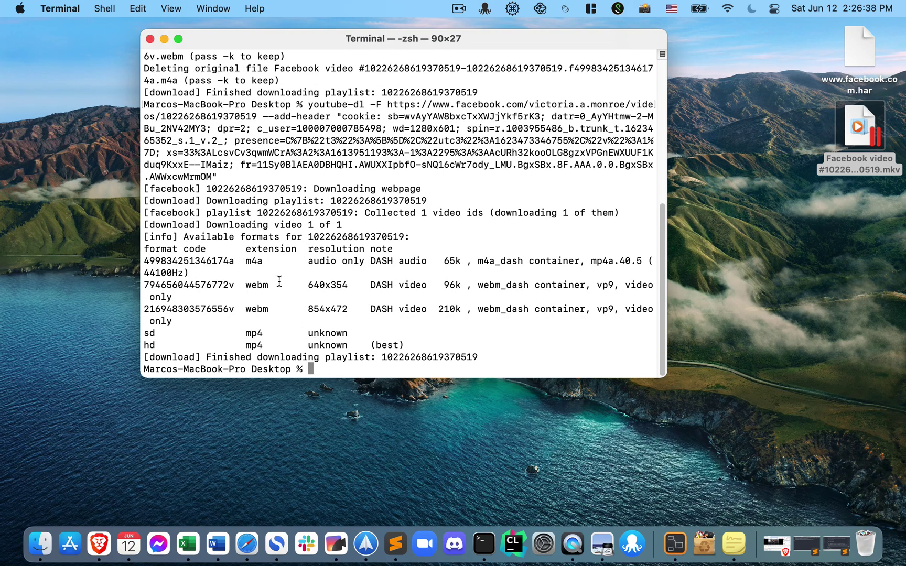
# Step: Point out the m4a and webm rows and widen Terminal so each format row fits on one line
pyautogui.doubleClick(249, 261)
pyautogui.moveTo(245, 287); pyautogui.dragTo(278, 287)
pyautogui.click(265, 303)
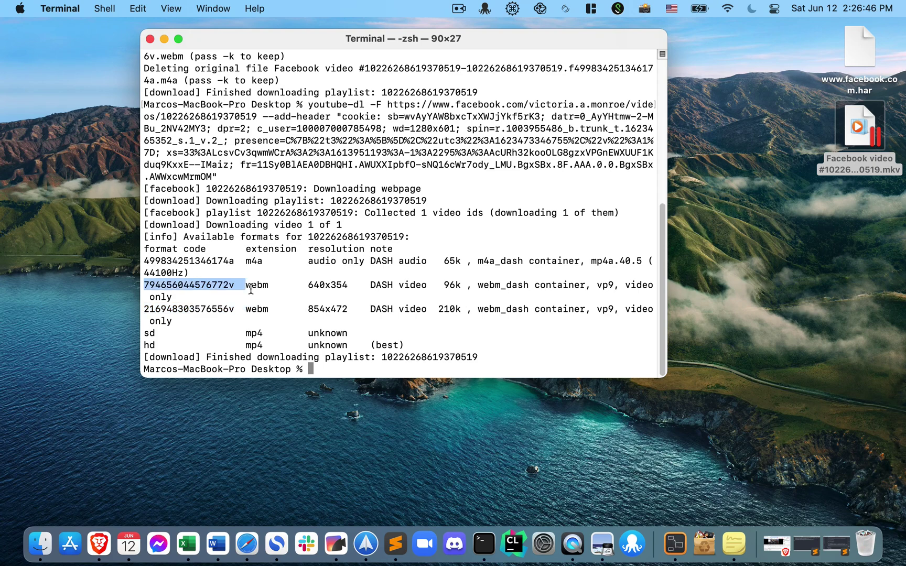
pyautogui.click(268, 331)
pyautogui.moveTo(268, 332); pyautogui.dragTo(284, 348)
pyautogui.click(278, 311)
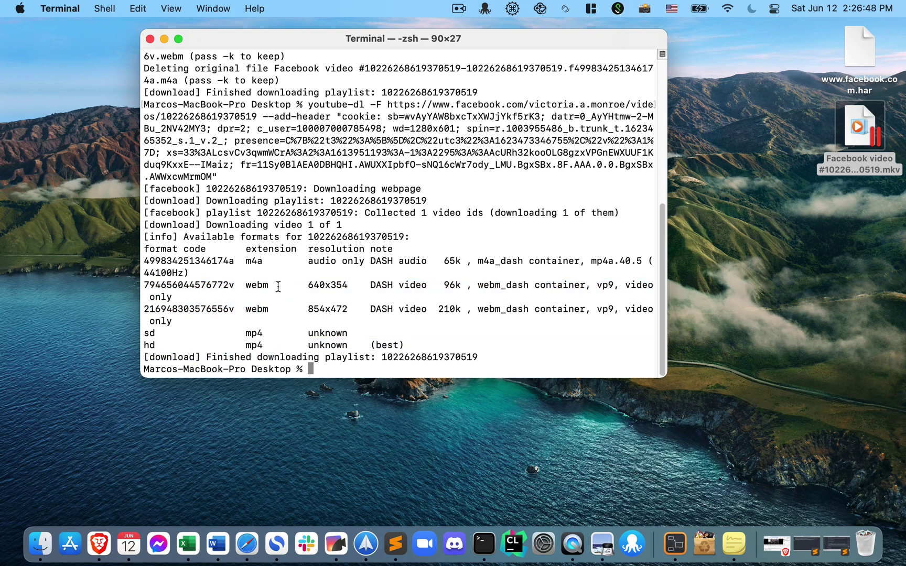
pyautogui.doubleClick(252, 261)
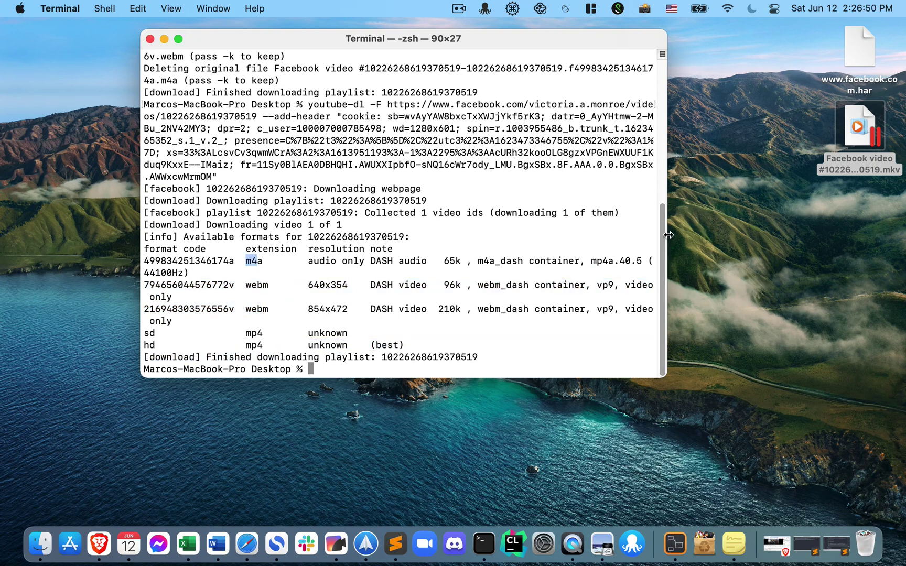
pyautogui.moveTo(666, 237); pyautogui.dragTo(814, 236)
# Step: Point out the hd mp4 row and its format code, then recall the format-listing command
pyautogui.click(248, 327)
pyautogui.doubleClick(247, 345)
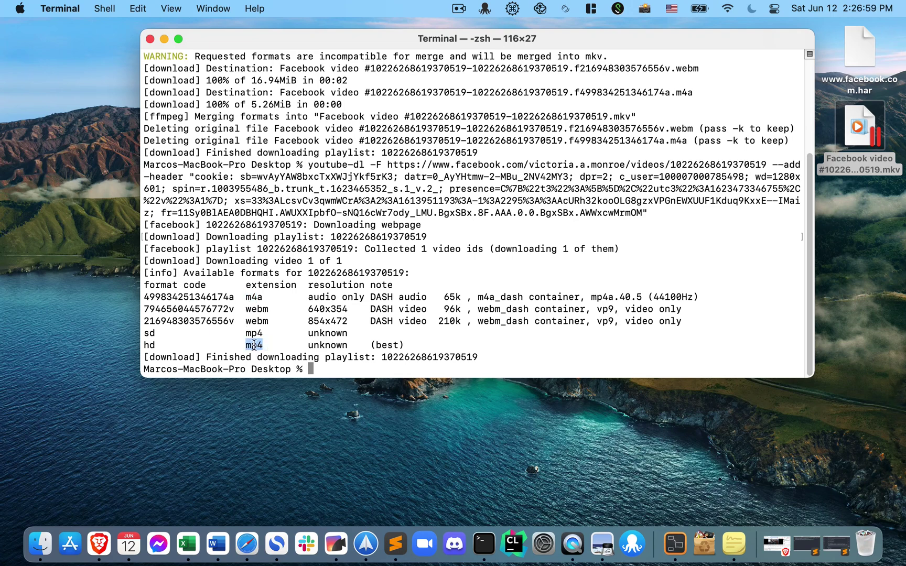
pyautogui.moveTo(266, 348); pyautogui.dragTo(268, 346)
pyautogui.click(248, 345)
pyautogui.moveTo(247, 345); pyautogui.dragTo(272, 346)
pyautogui.click(311, 343)
pyautogui.moveTo(165, 346); pyautogui.dragTo(142, 346)
pyautogui.click(152, 347)
pyautogui.press('Up')
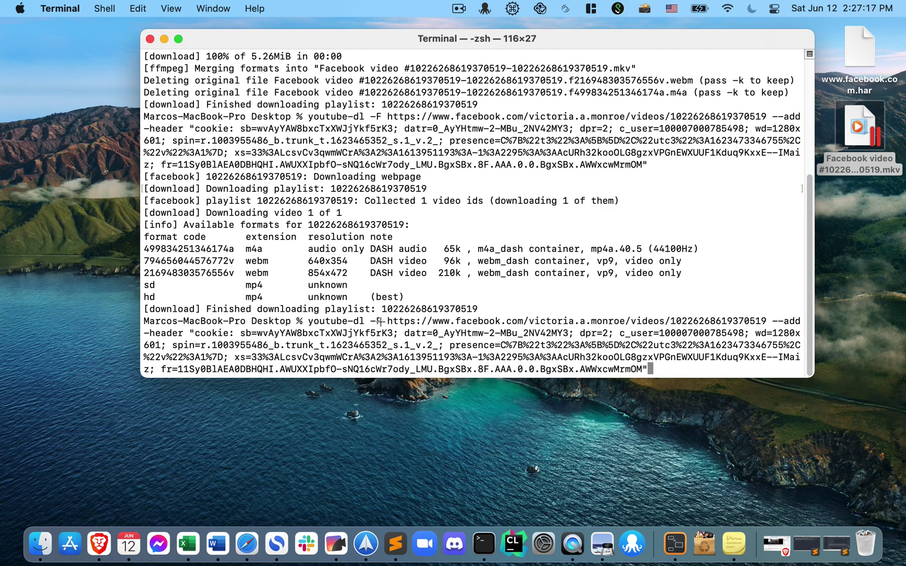
# Step: Change -F to -f hd, download the 25.15MiB HD MP4 to the Desktop and open it
pyautogui.keyDown('alt'); pyautogui.click(380, 321); pyautogui.keyUp('alt')
pyautogui.press('BackSpace')
pyautogui.write('f hd')
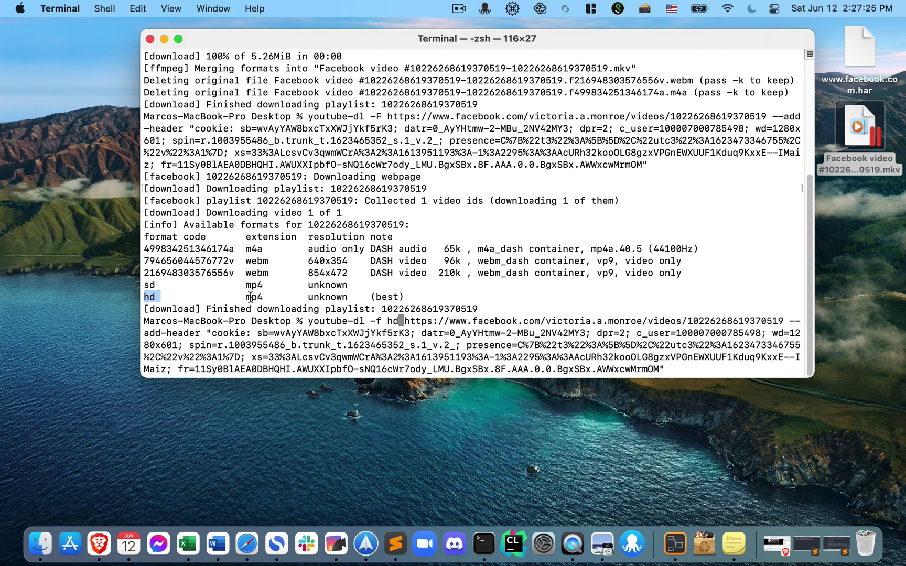
pyautogui.press('Return')
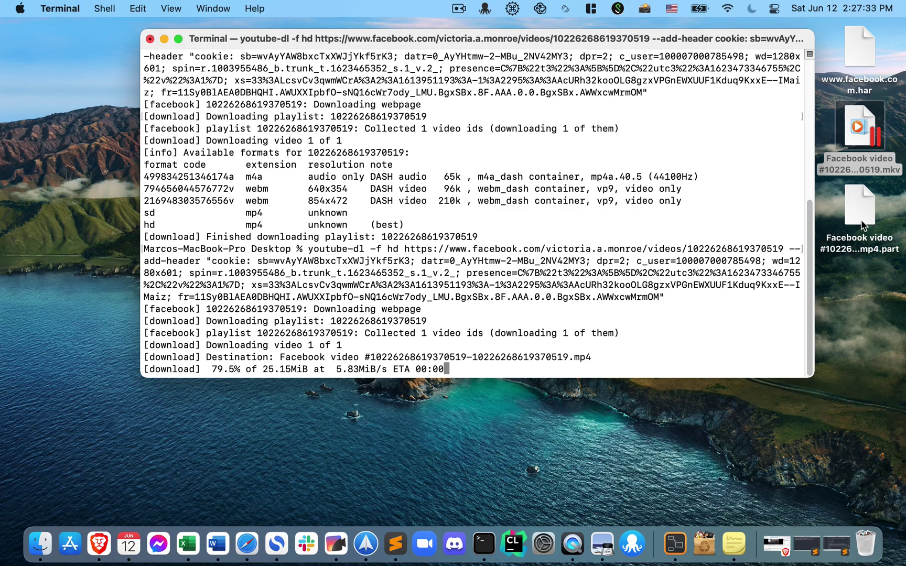
pyautogui.click(860, 224)
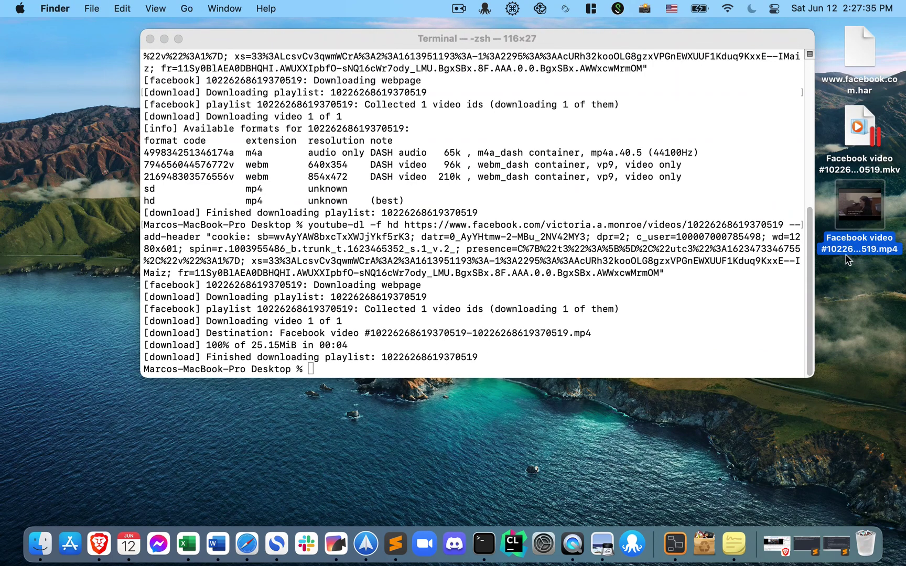
pyautogui.moveTo(860, 204)
pyautogui.doubleClick(875, 223)
pyautogui.click(355, 365)
pyautogui.press('XF86AudioRaiseVolume')
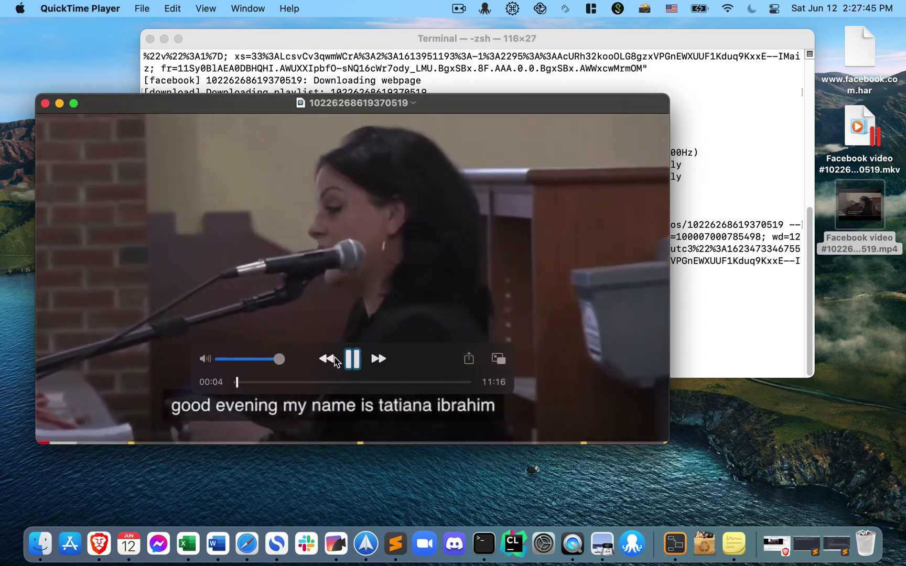
pyautogui.click(353, 359)
pyautogui.moveTo(244, 382); pyautogui.dragTo(319, 385)
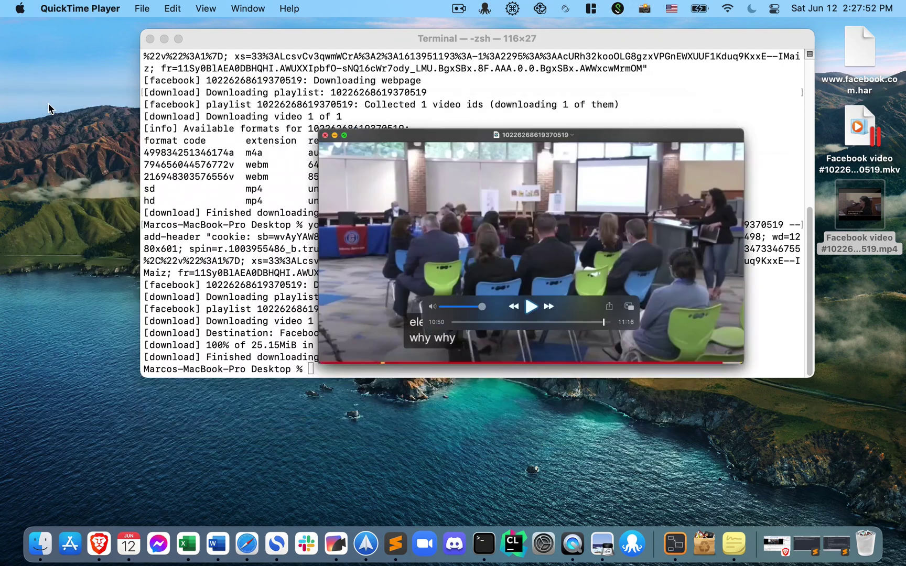
pyautogui.press('super+w')
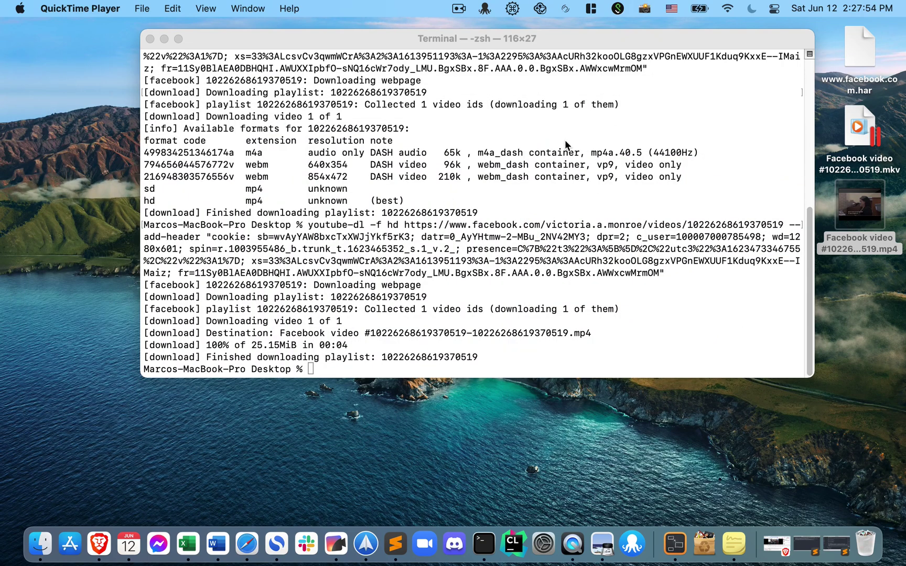